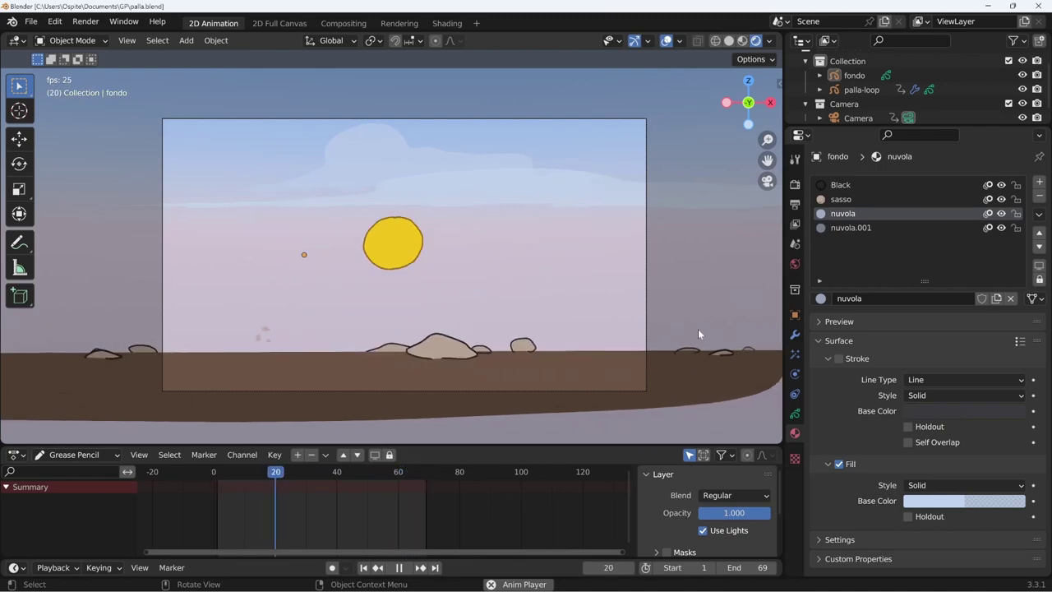
Render test stills of frames 38 and 54 during playback, closing each render window
key("space")
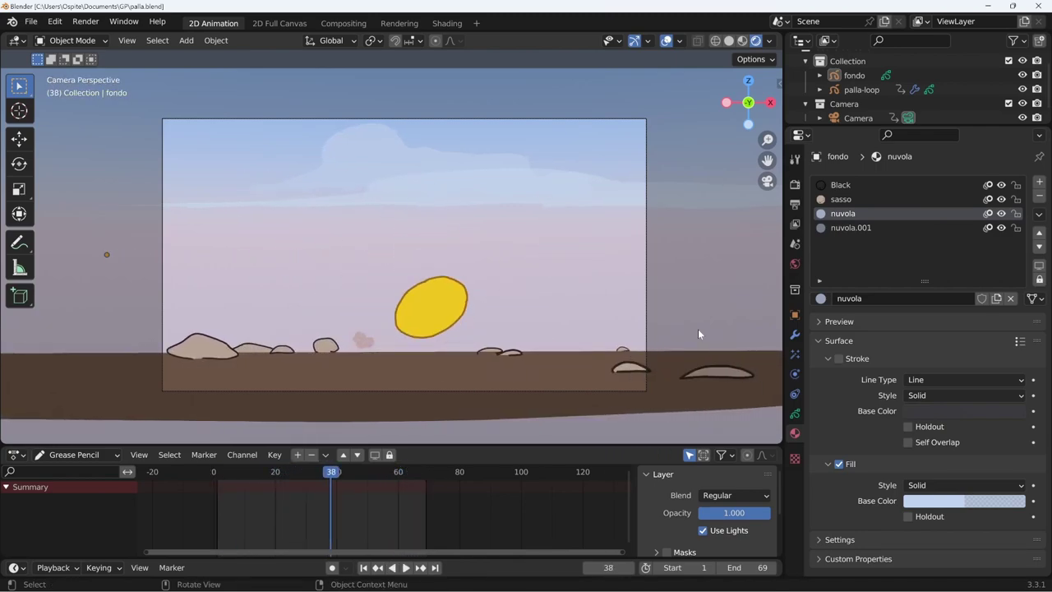
key("F12")
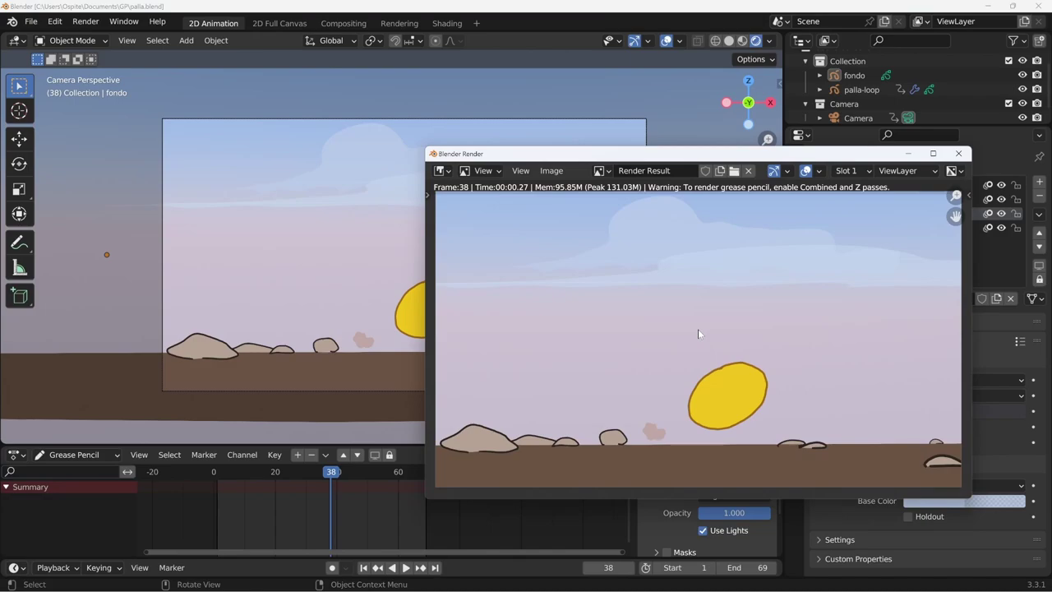
key("Escape")
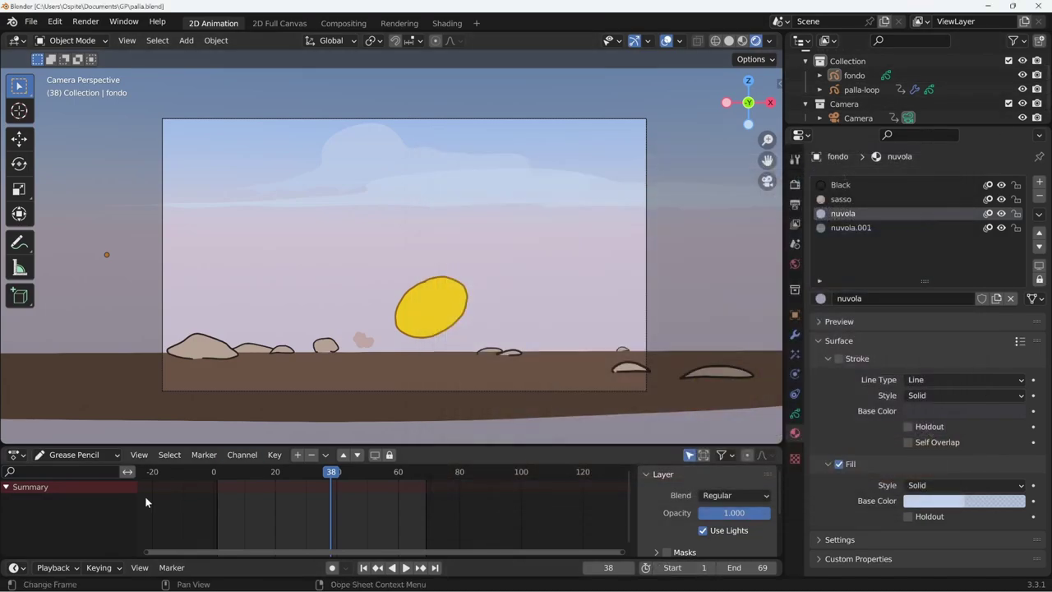
key("space")
left_click_drag(336, 477, 382, 477)
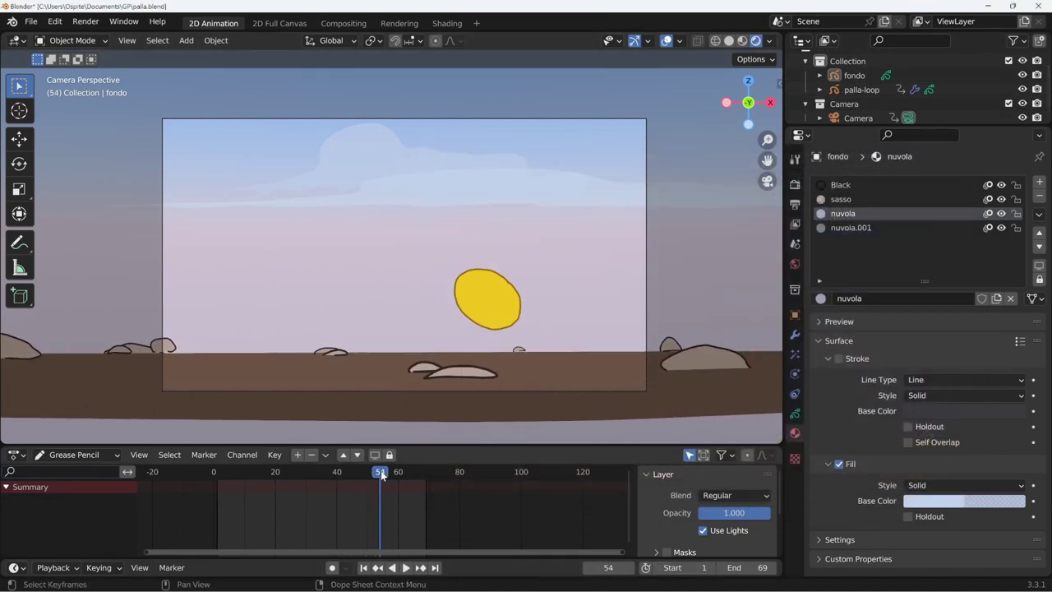
key("F12")
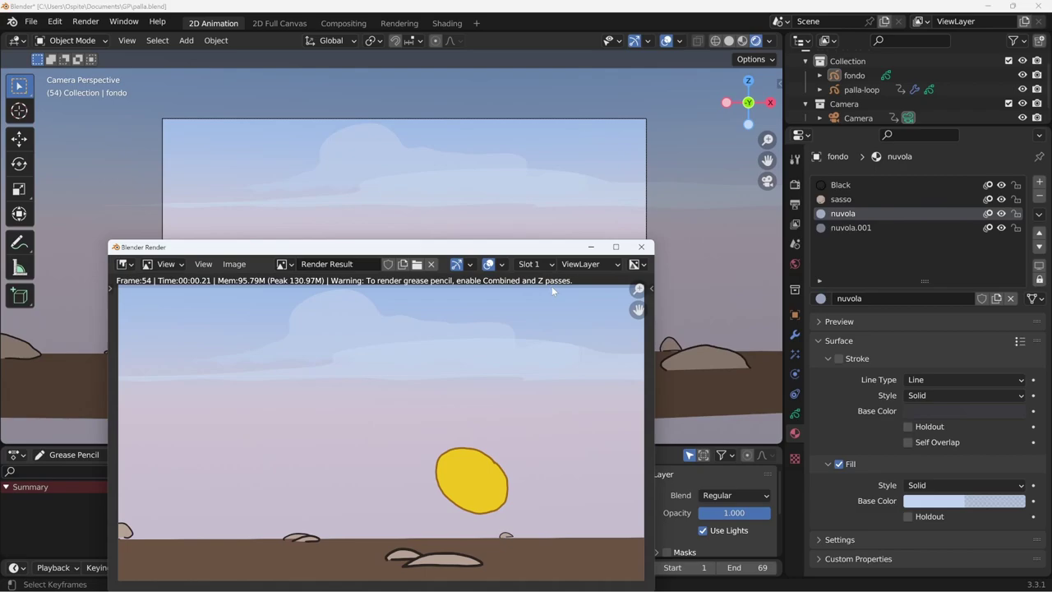
left_click(641, 246)
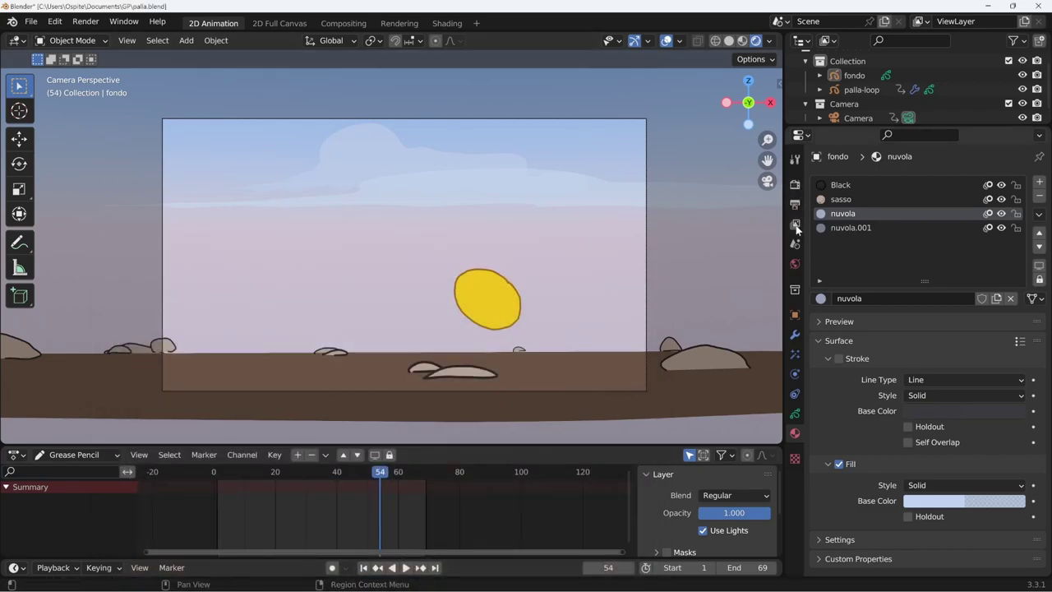
Enable the Z pass beside Combined in View Layer properties, re-render frame 54, and resume playback
left_click(795, 227)
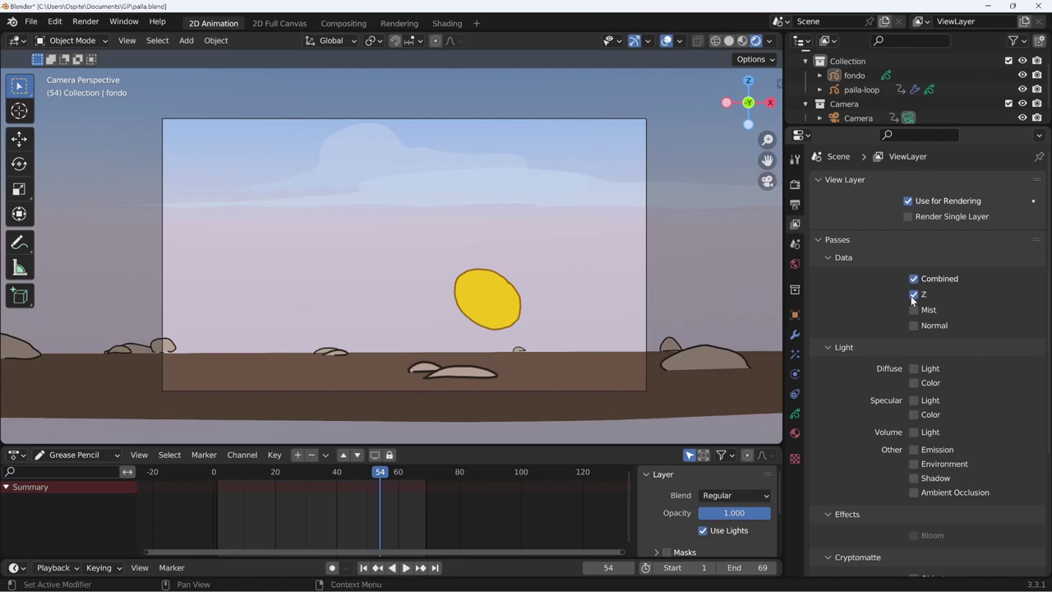
key("F12")
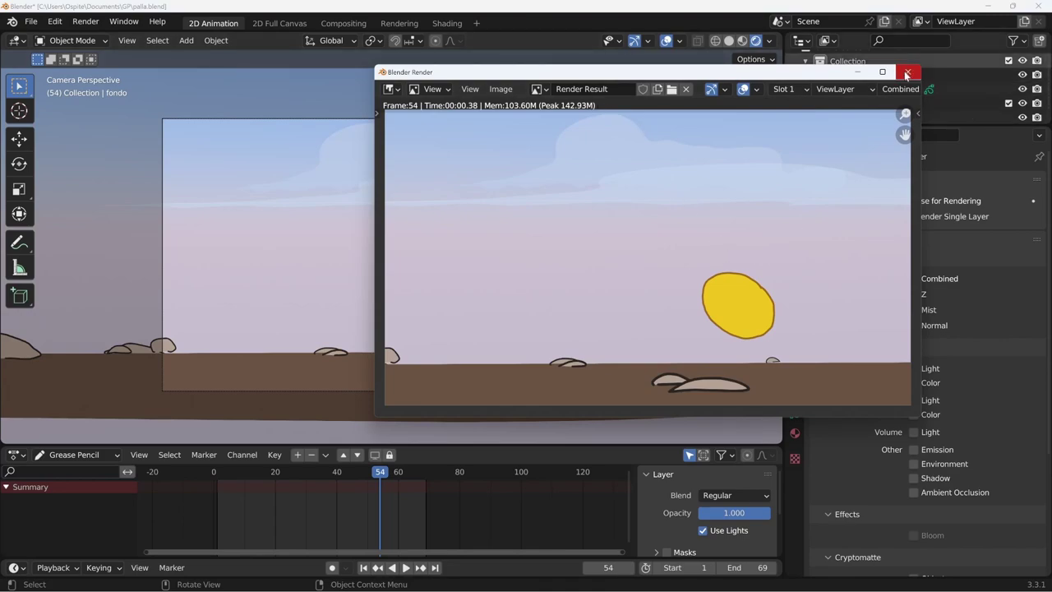
left_click(907, 75)
key("space")
mouse_move(381, 476)
left_mouse_down()
mouse_move(255, 494)
mouse_move(408, 508)
left_mouse_up()
key("space")
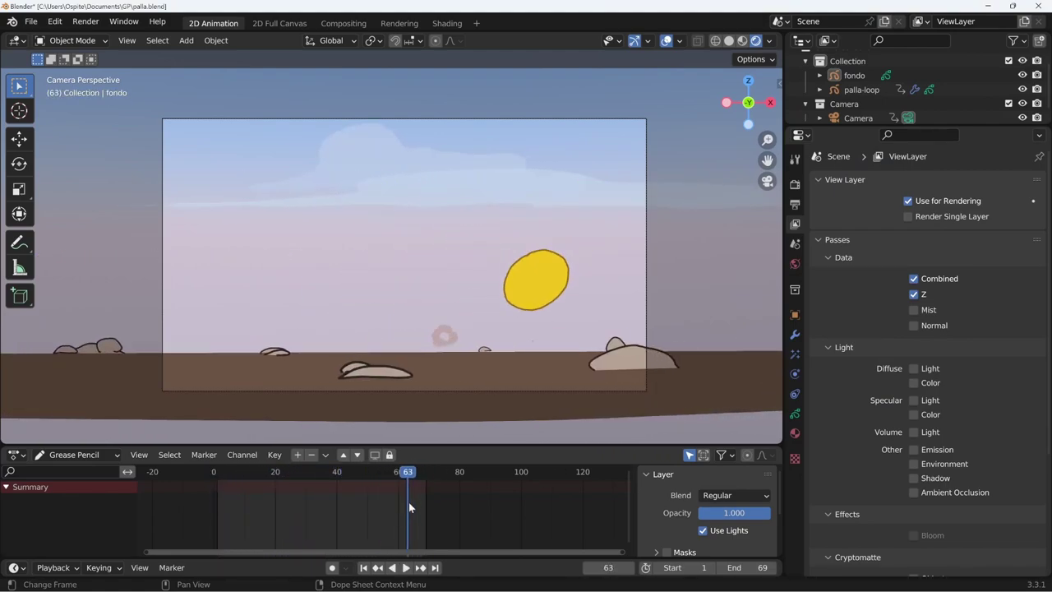
key("F12")
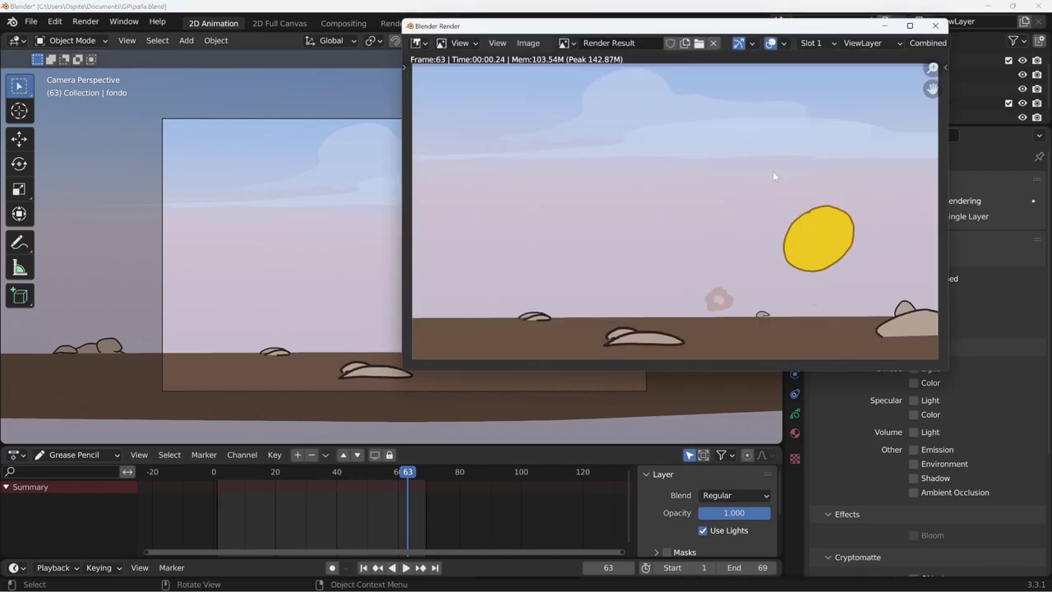
left_click(527, 43)
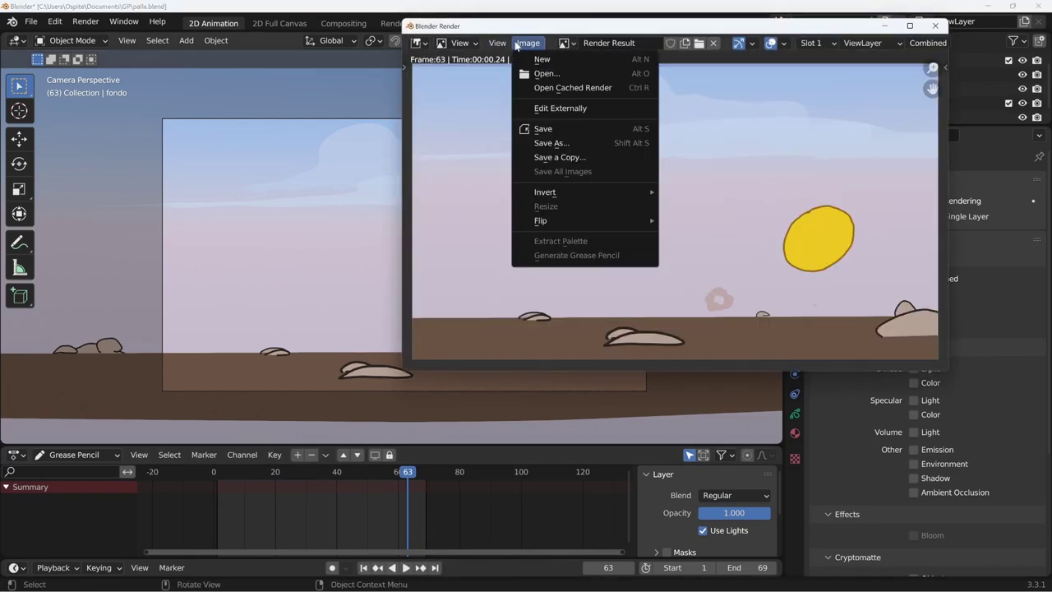
left_click(555, 142)
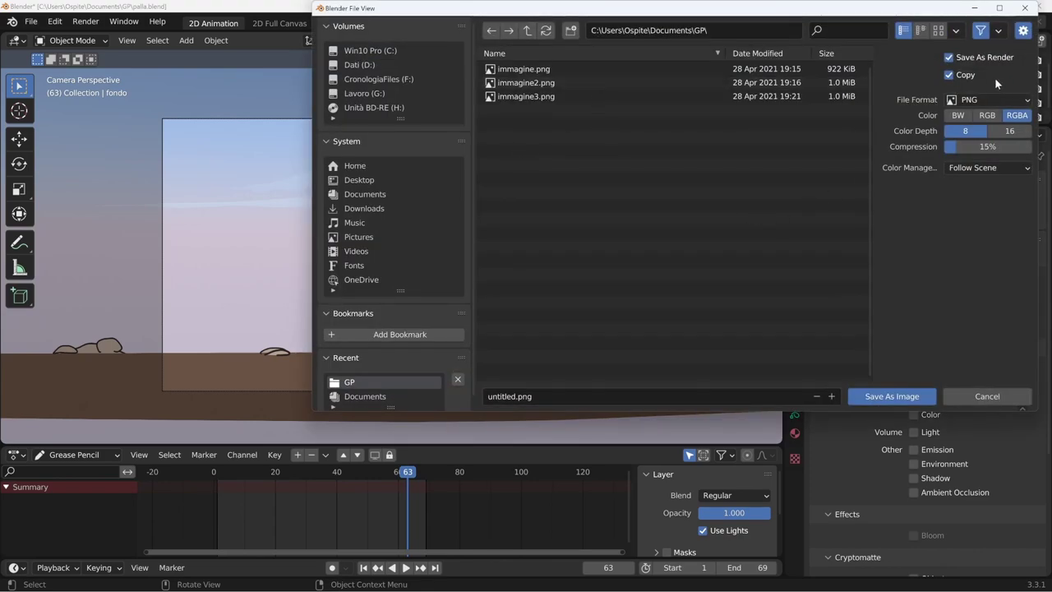
left_click(985, 99)
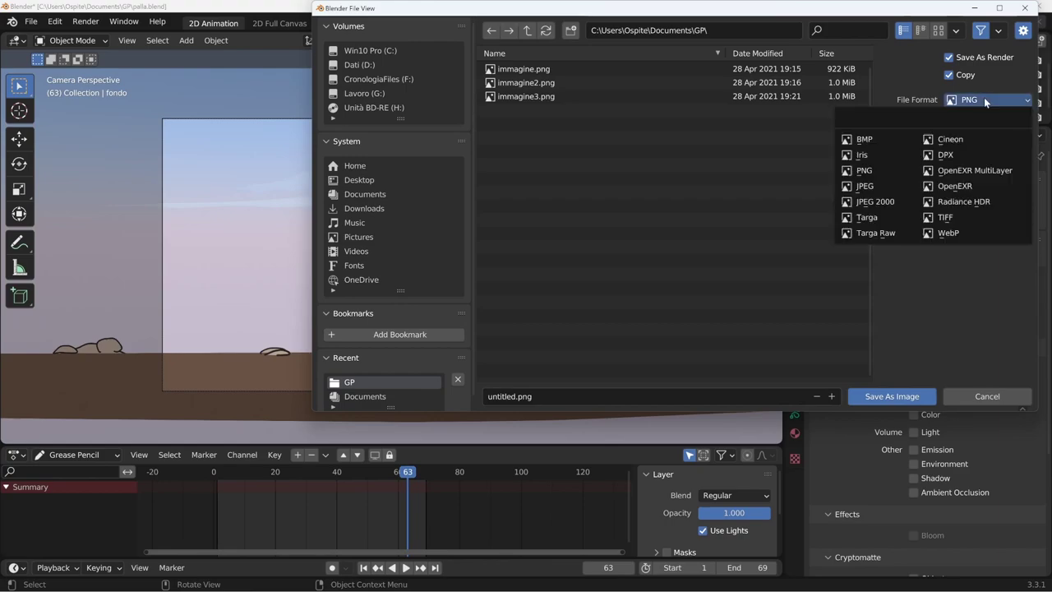
left_click(869, 169)
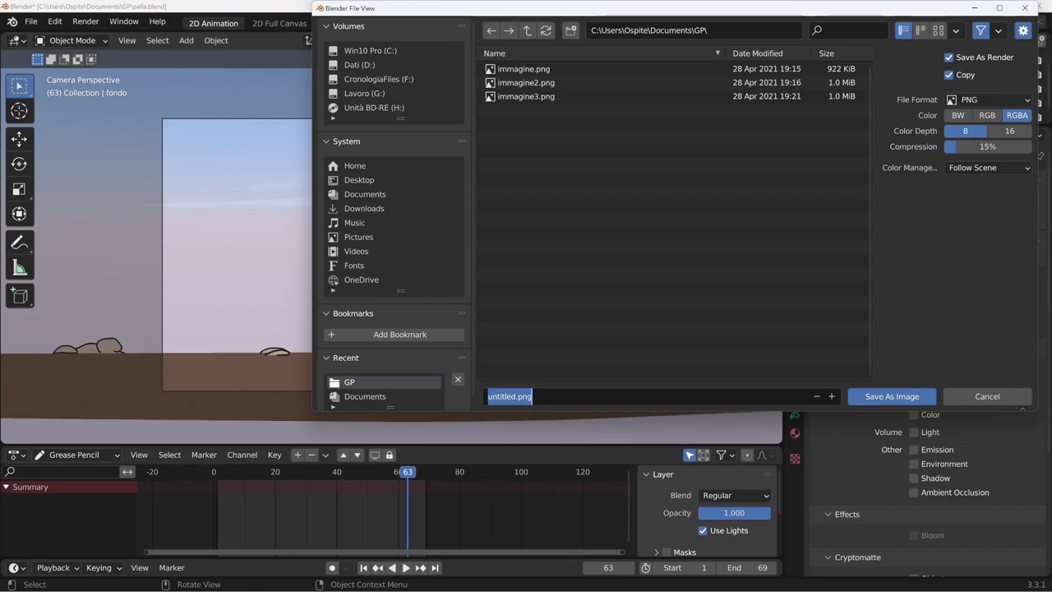
double_click(502, 396)
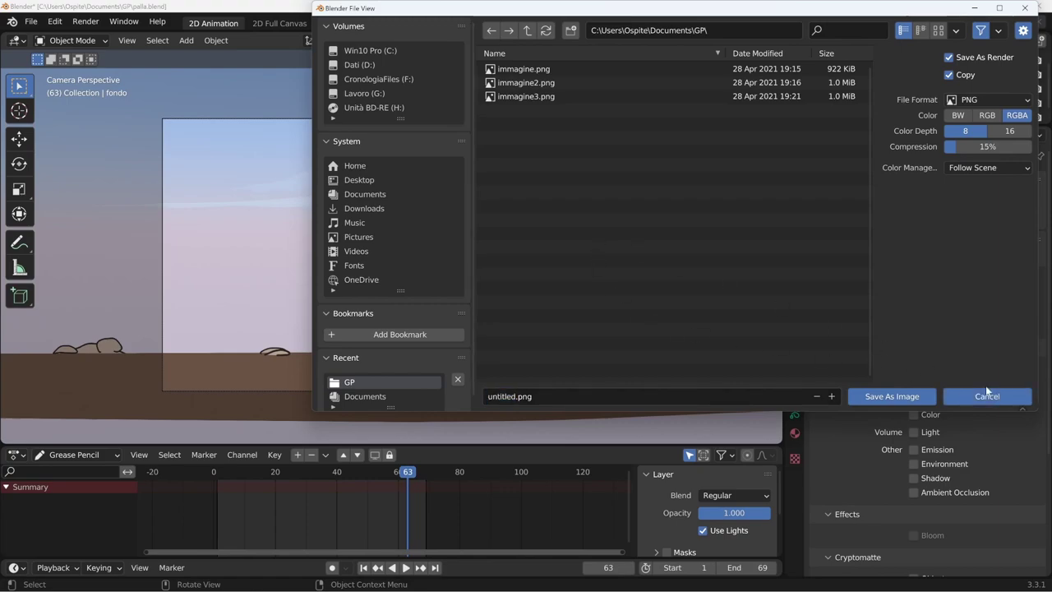
left_click(988, 396)
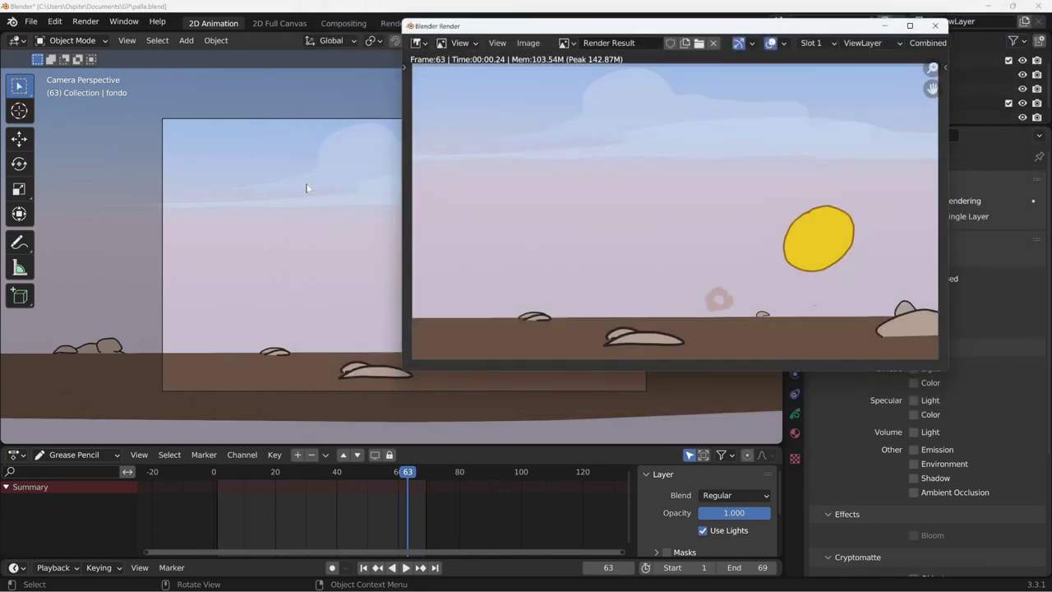
left_click(935, 25)
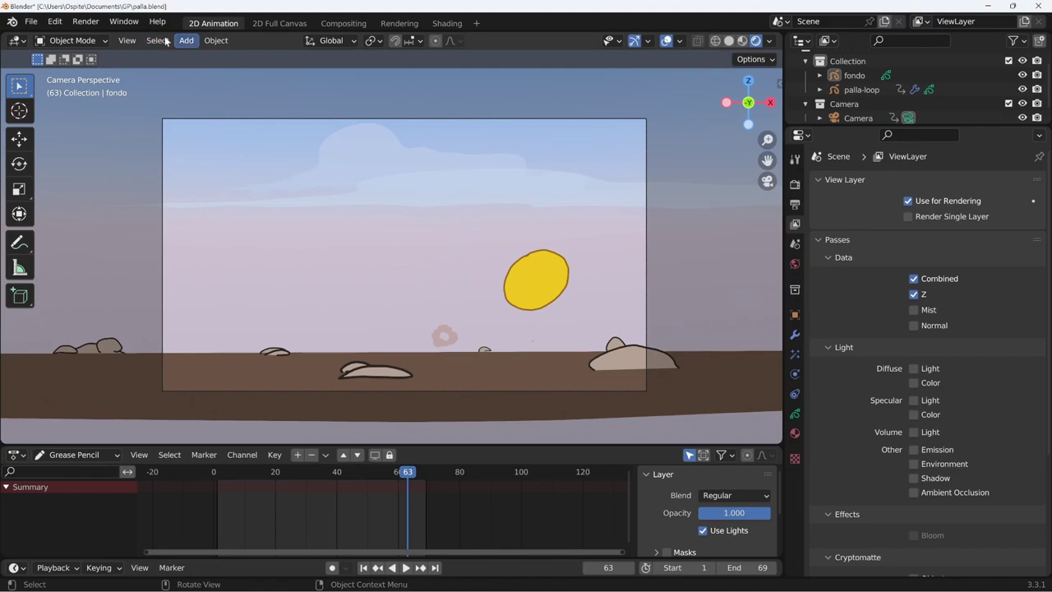
Check the Render menu, then show Output Properties: 1920×1080, 24 fps, frames 1–69, /tmp\ path
left_click(91, 23)
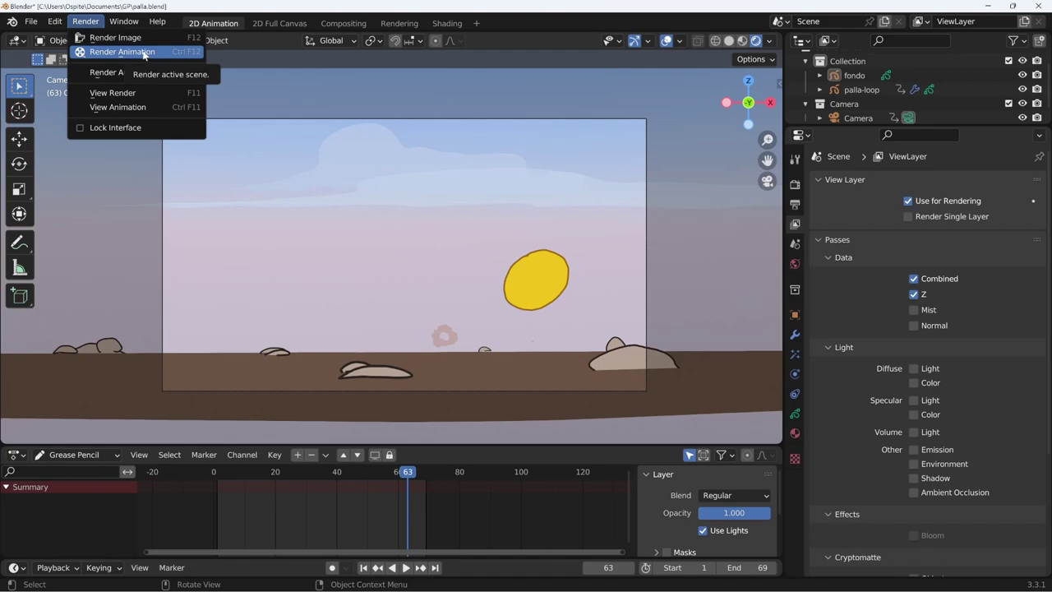
left_click(794, 205)
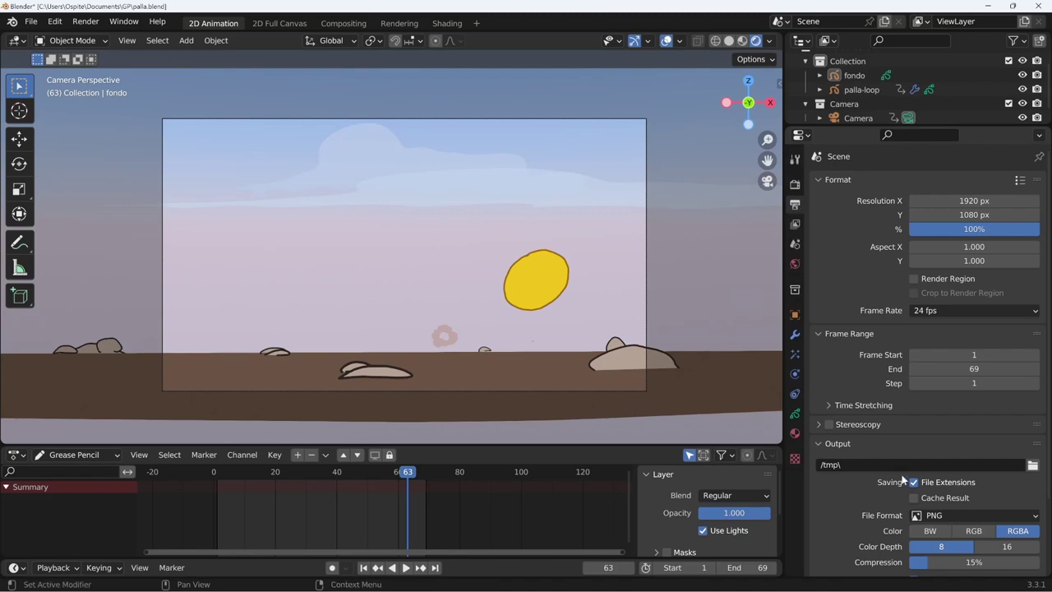
scroll(878, 425, "down", 2)
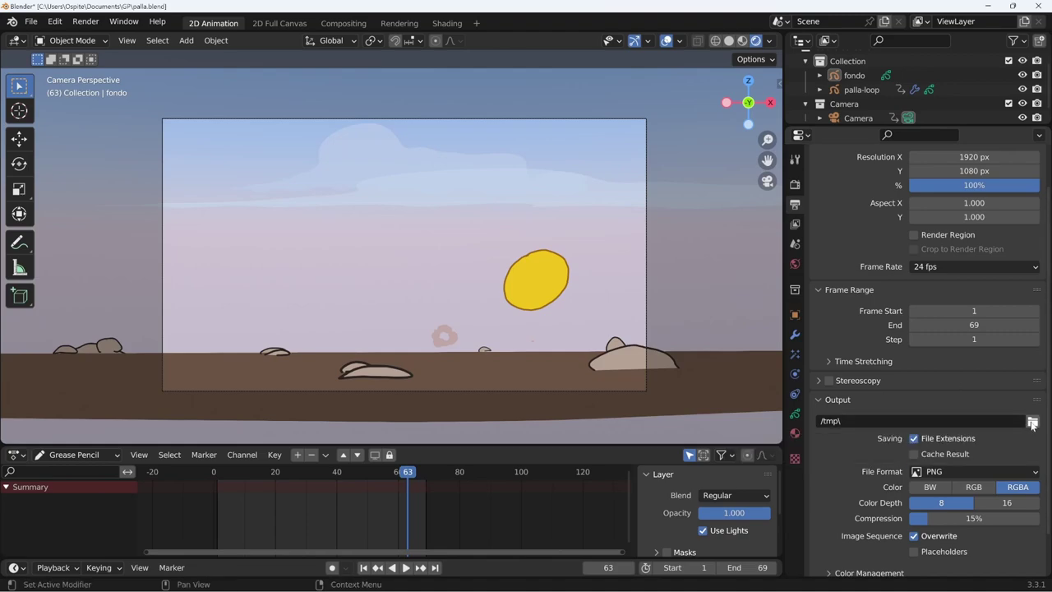
Create a 'render' folder inside Documents > GP and set it as the output path
left_click(1034, 425)
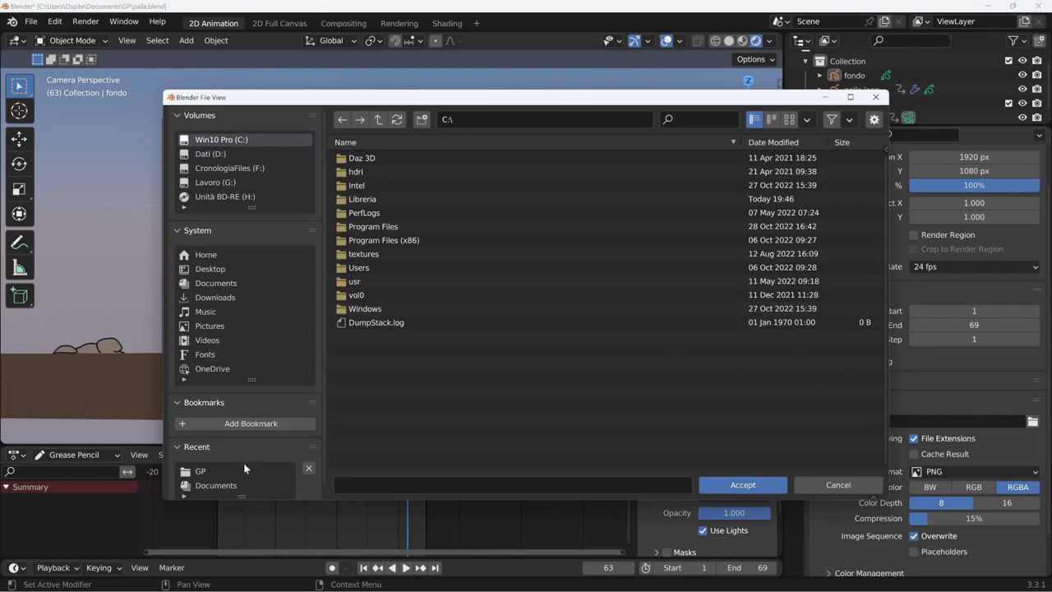
left_click(218, 485)
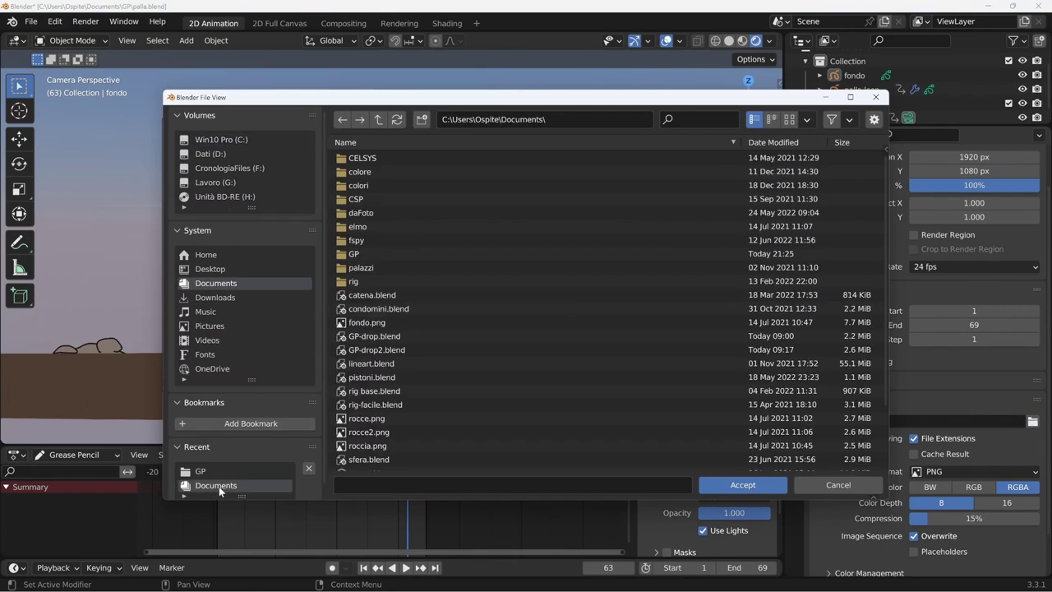
left_click(362, 246)
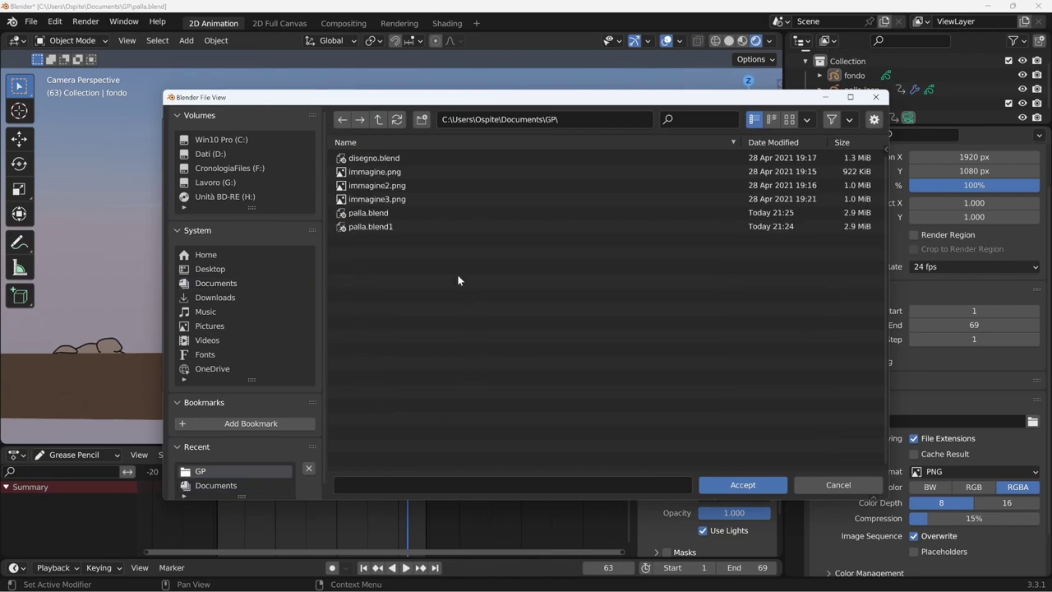
left_click(421, 120)
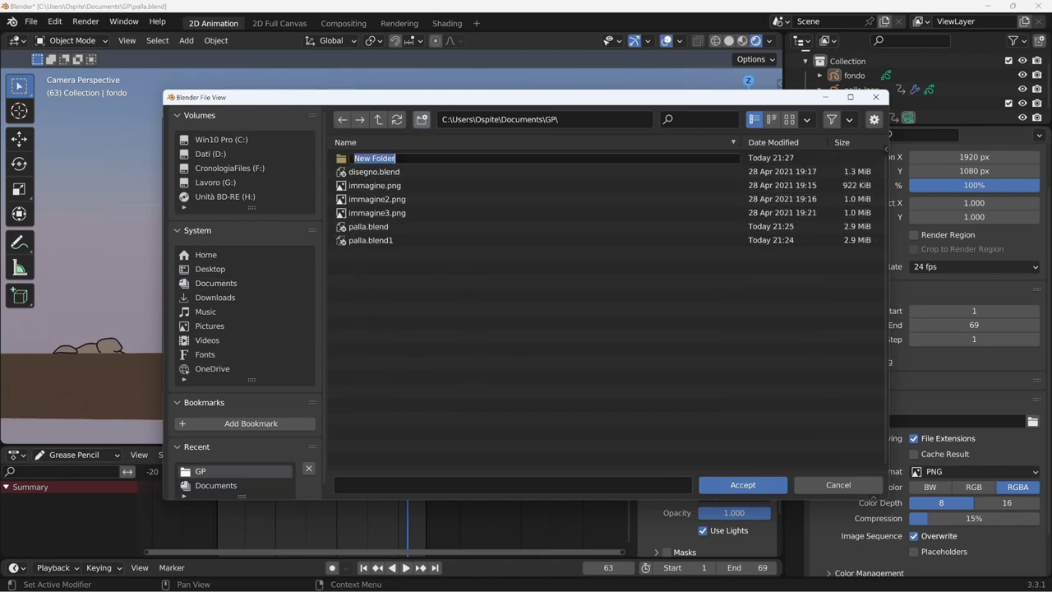
type("rend")
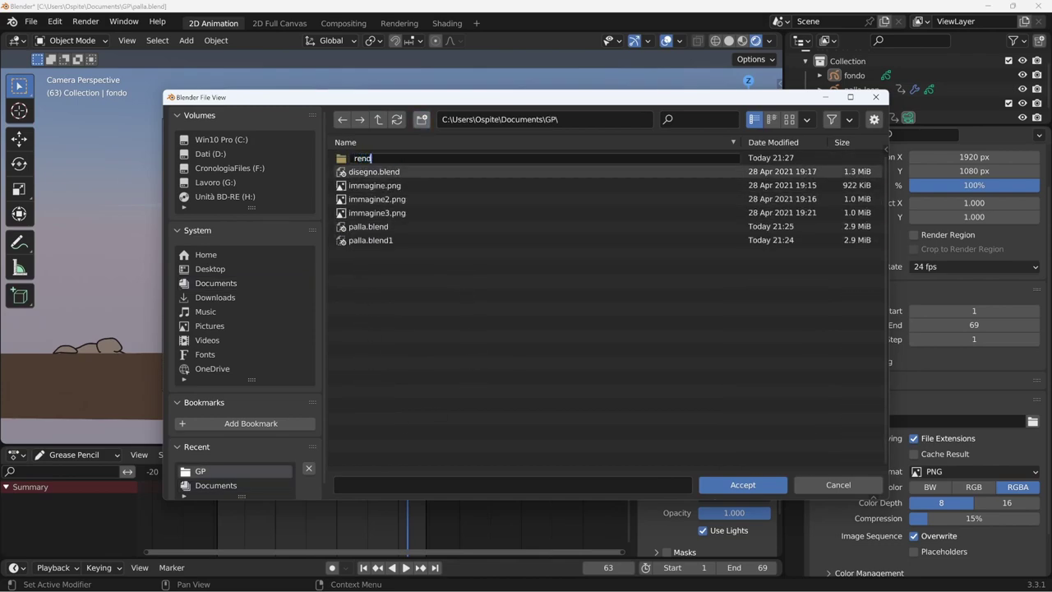
key("Return")
left_click(366, 158)
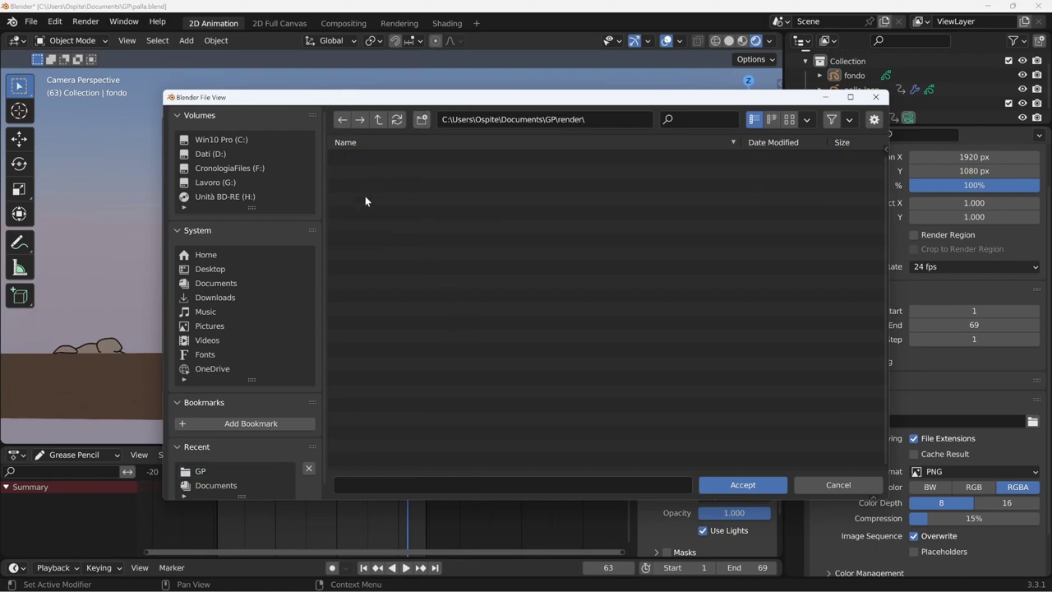
left_click(743, 485)
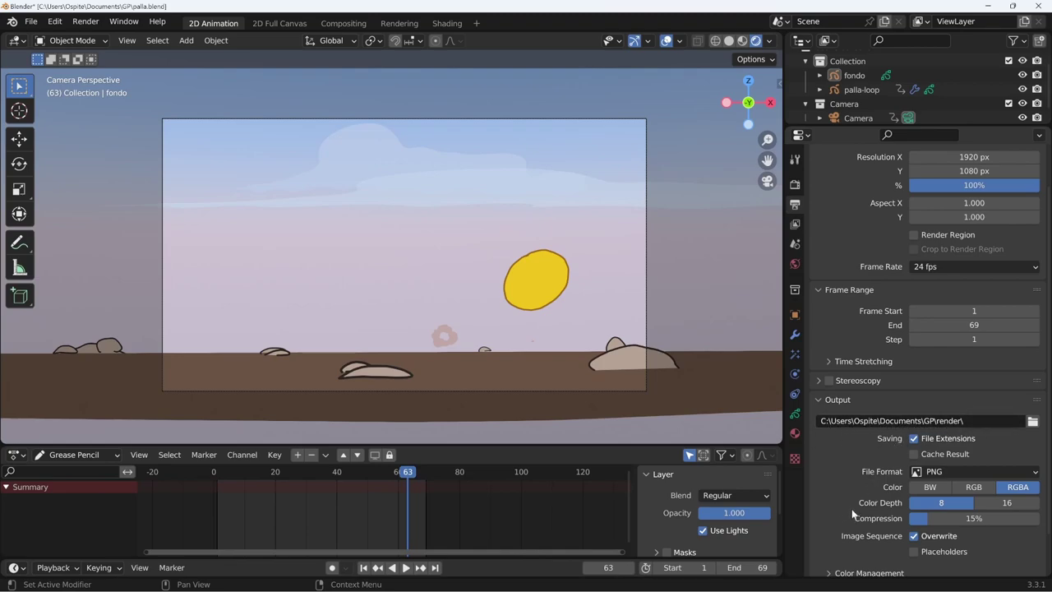
Render all 69 frames as PNGs into the render folder, then switch to File Explorer
scroll(848, 509, "down", 2)
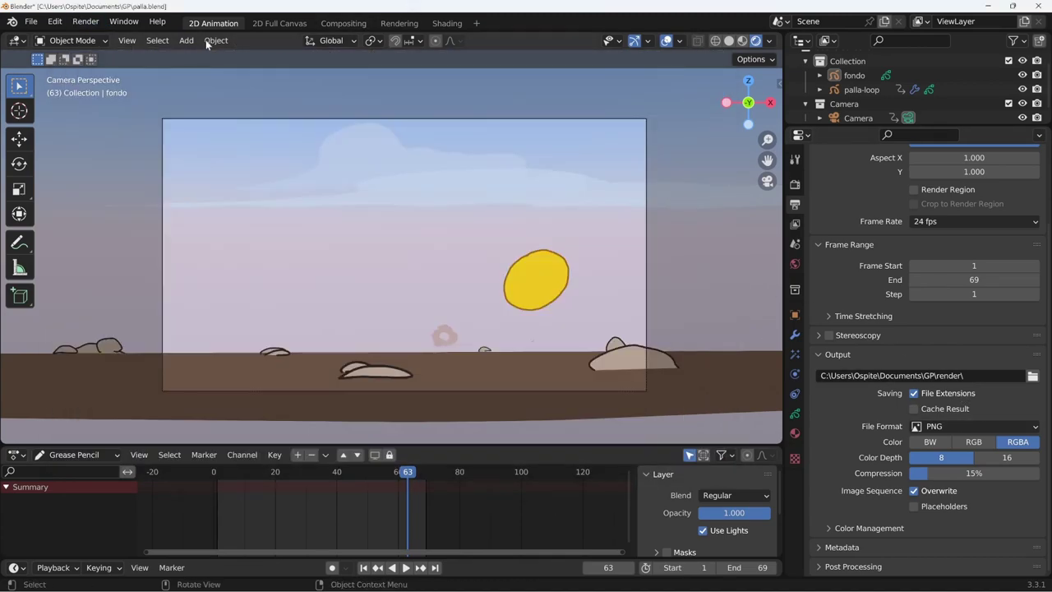
left_click(85, 21)
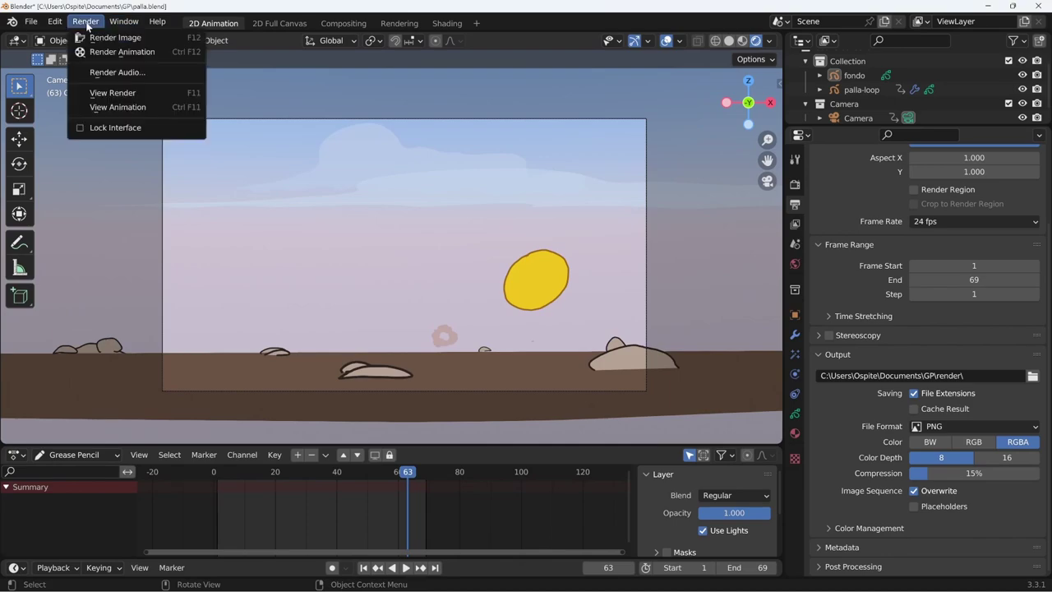
left_click(190, 53)
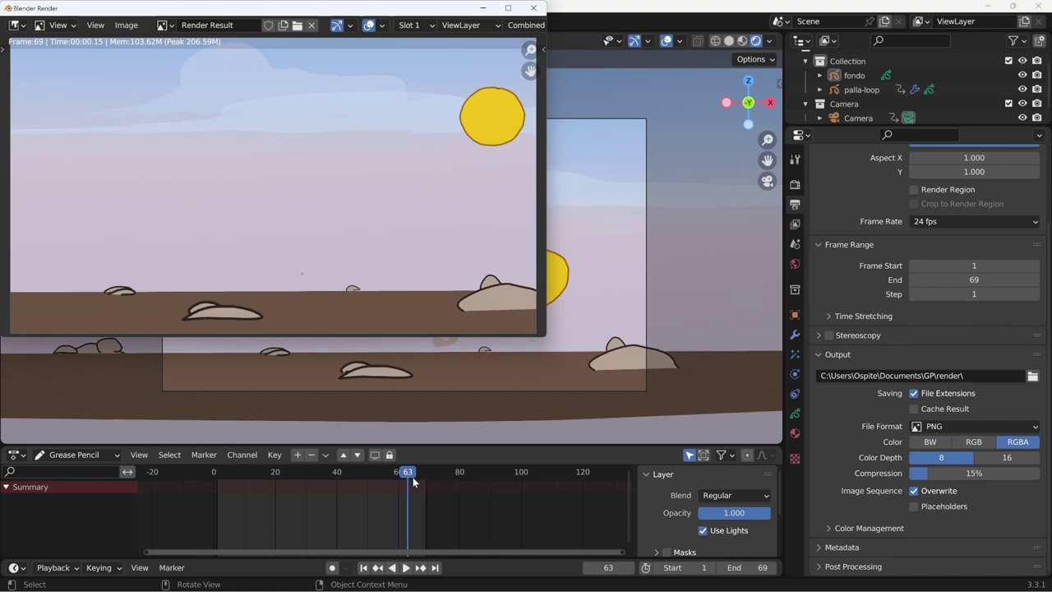
key("alt+Tab")
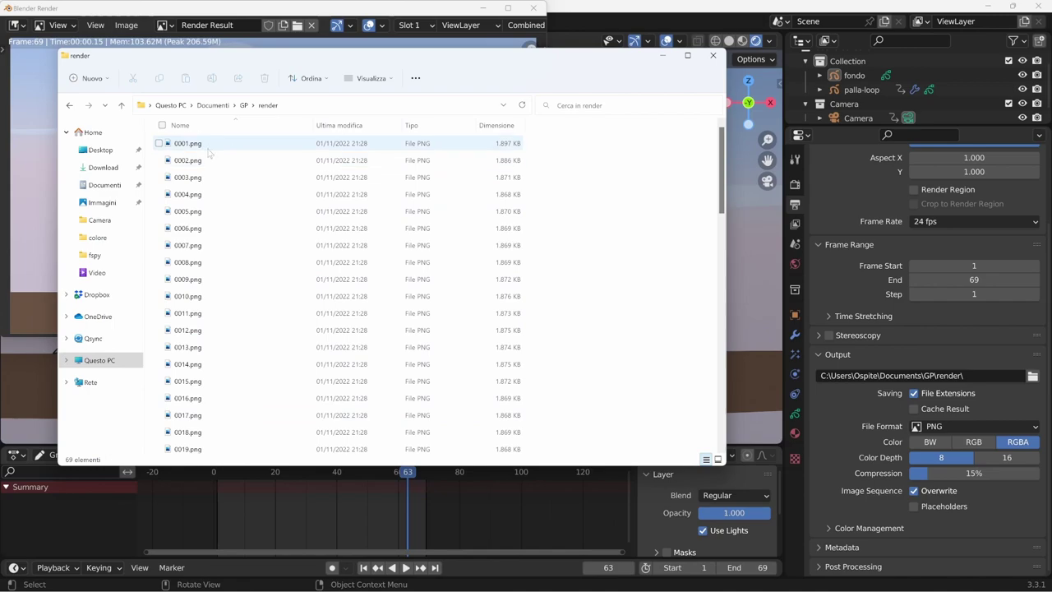
Show the render folder as large-icon thumbnails and open 0001.png in Photos
left_click(717, 459)
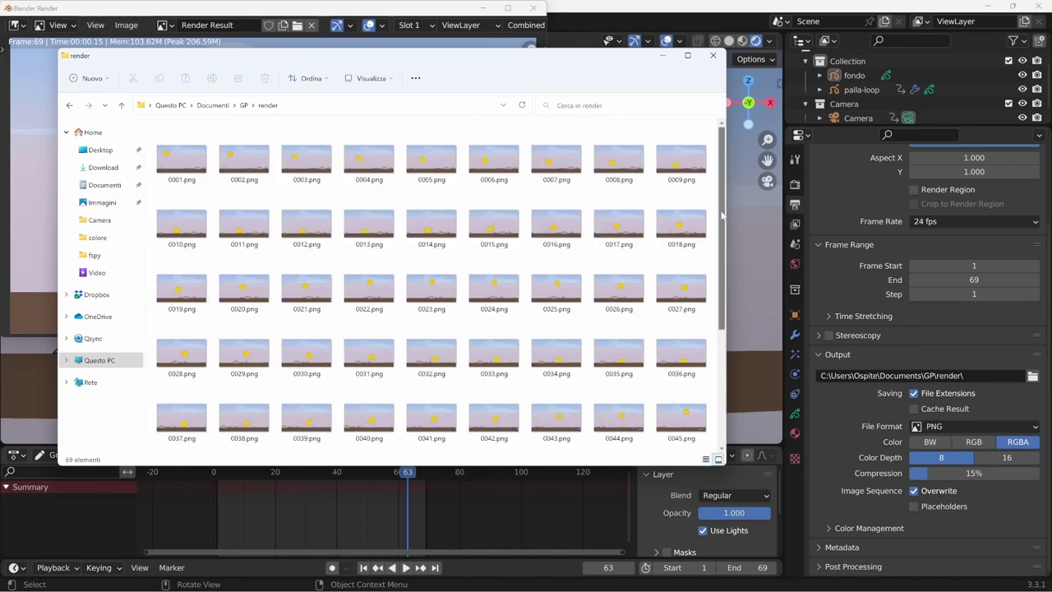
double_click(193, 171)
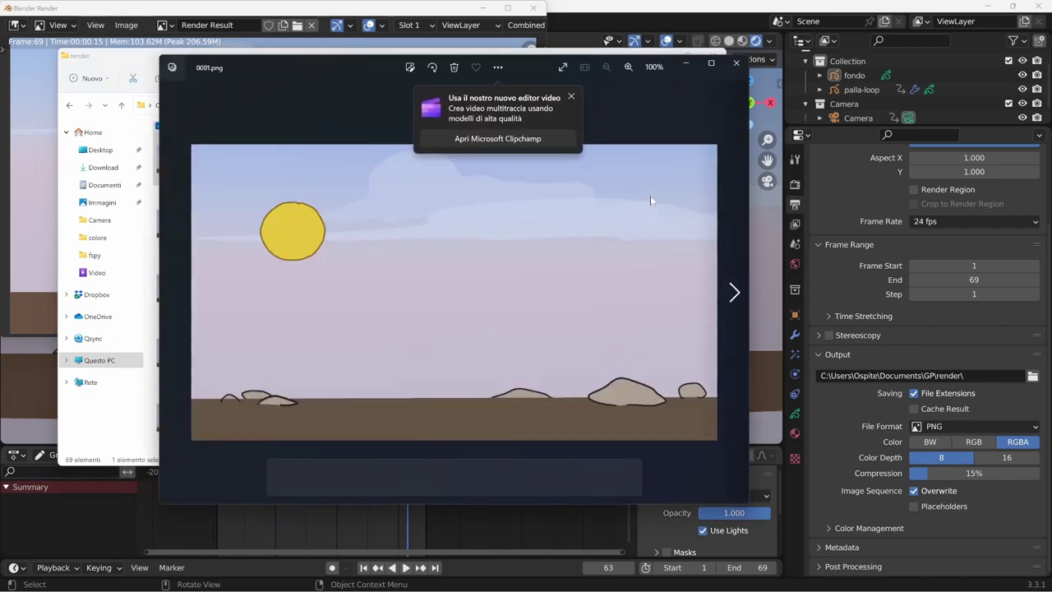
Dismiss the Clipchamp popup, step through the frames up to 0040.png, and close Photos
left_click(569, 99)
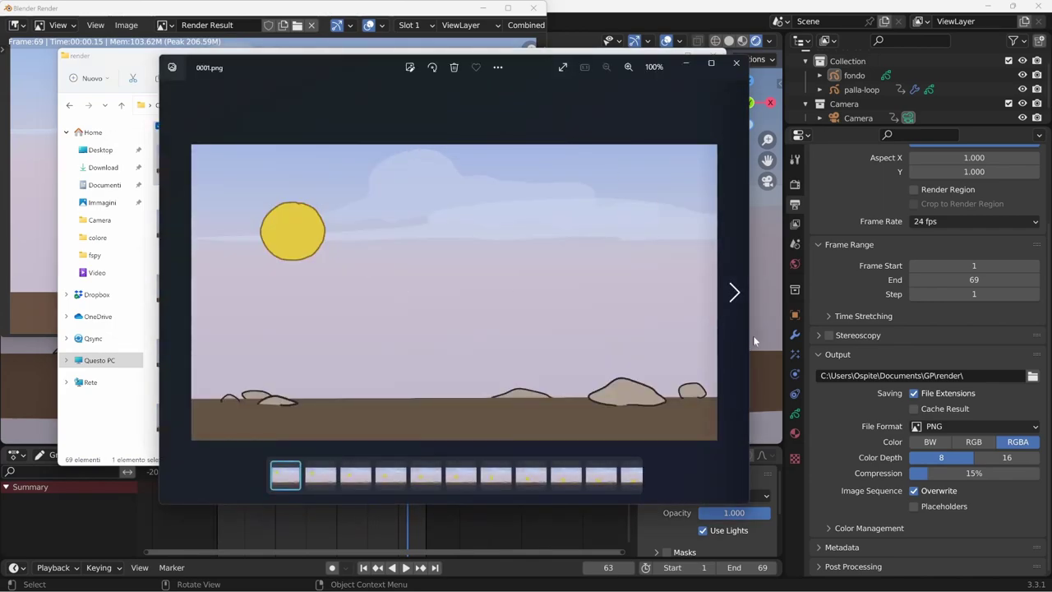
left_click(734, 293)
left_click(734, 293)
left_click(734, 293)
left_click(734, 293)
left_click(734, 293)
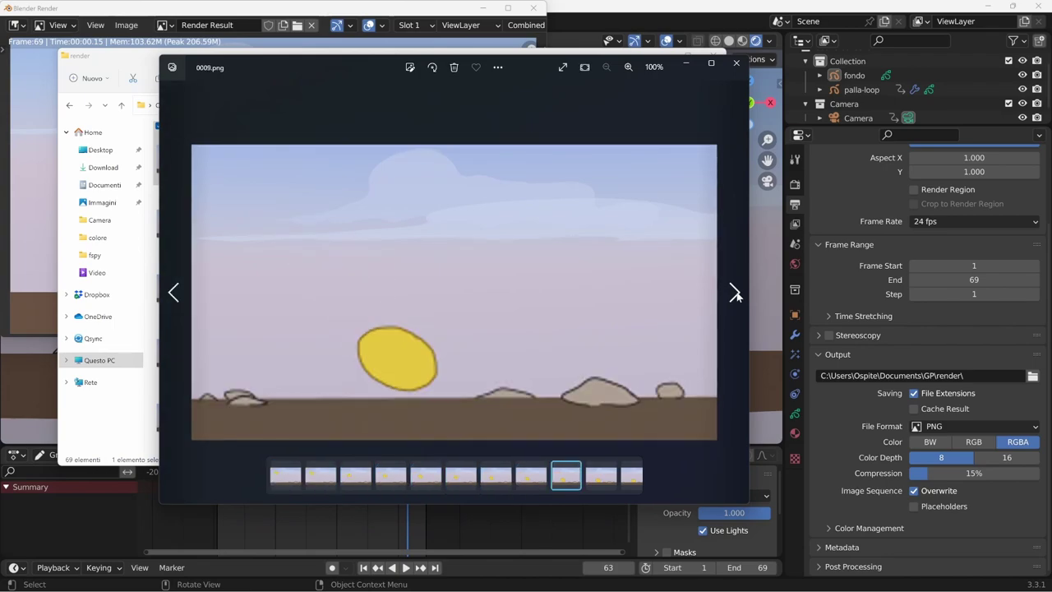
left_click(734, 293)
left_click(734, 293)
double_click(734, 293)
double_click(735, 293)
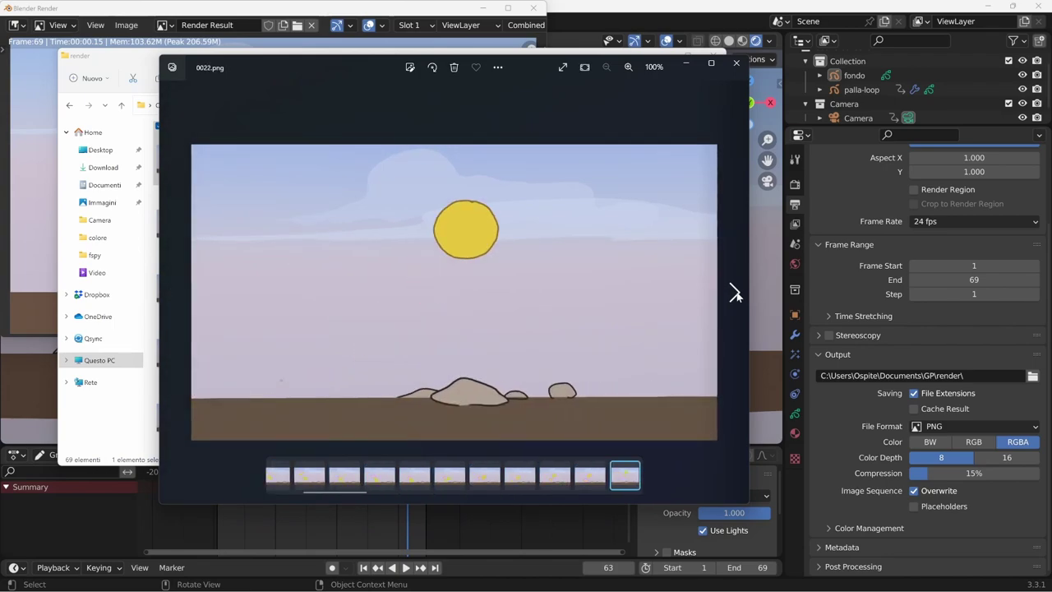
double_click(735, 293)
double_click(734, 293)
double_click(734, 292)
double_click(734, 293)
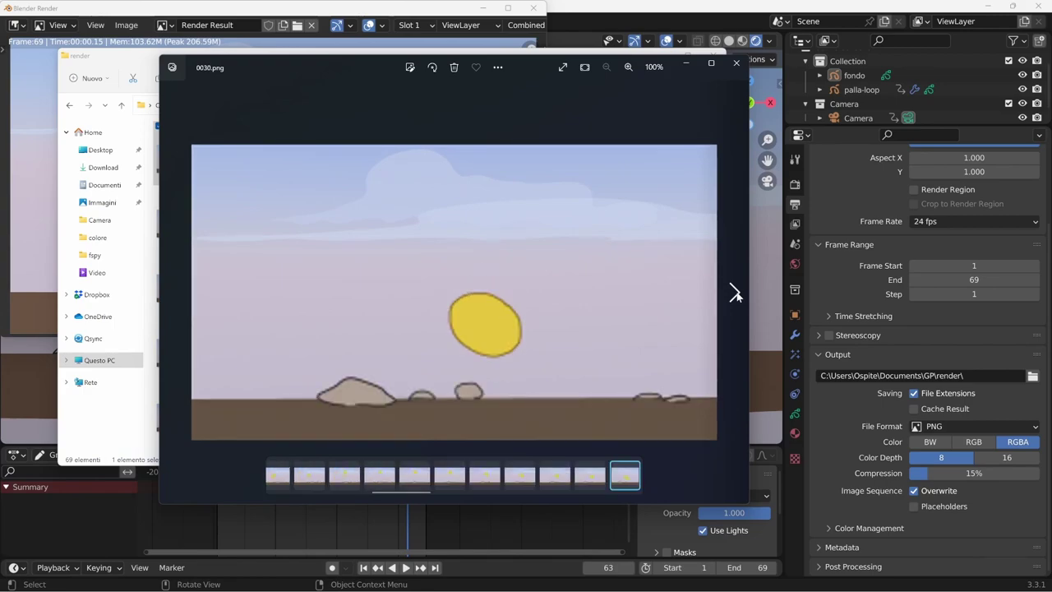
double_click(734, 293)
double_click(734, 293)
left_click(735, 294)
left_click(736, 294)
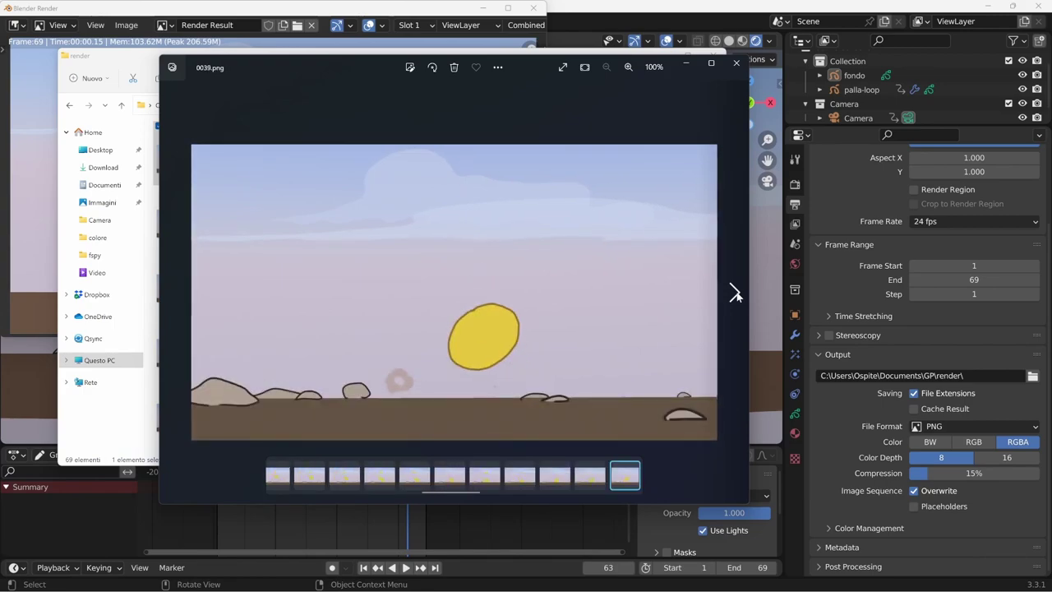
left_click(736, 294)
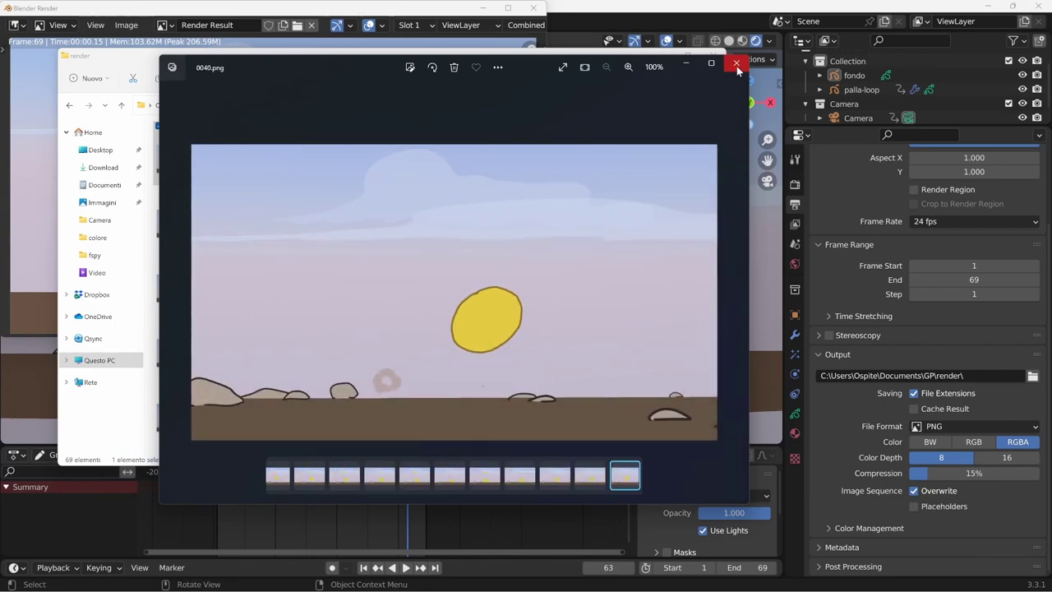
left_click(737, 64)
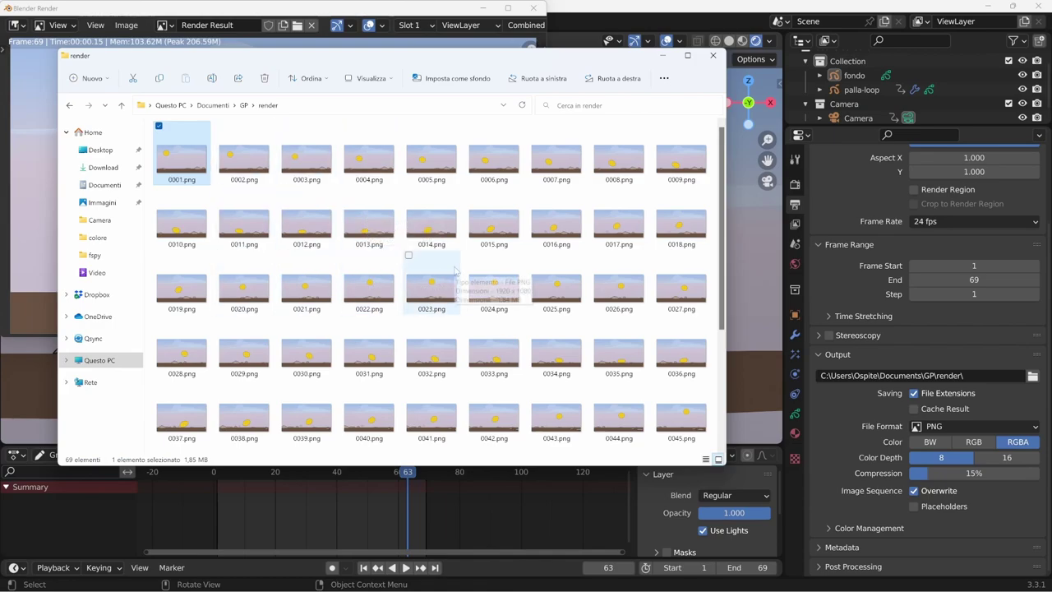
Bring the Blender window back in front of File Explorer
left_click(663, 14)
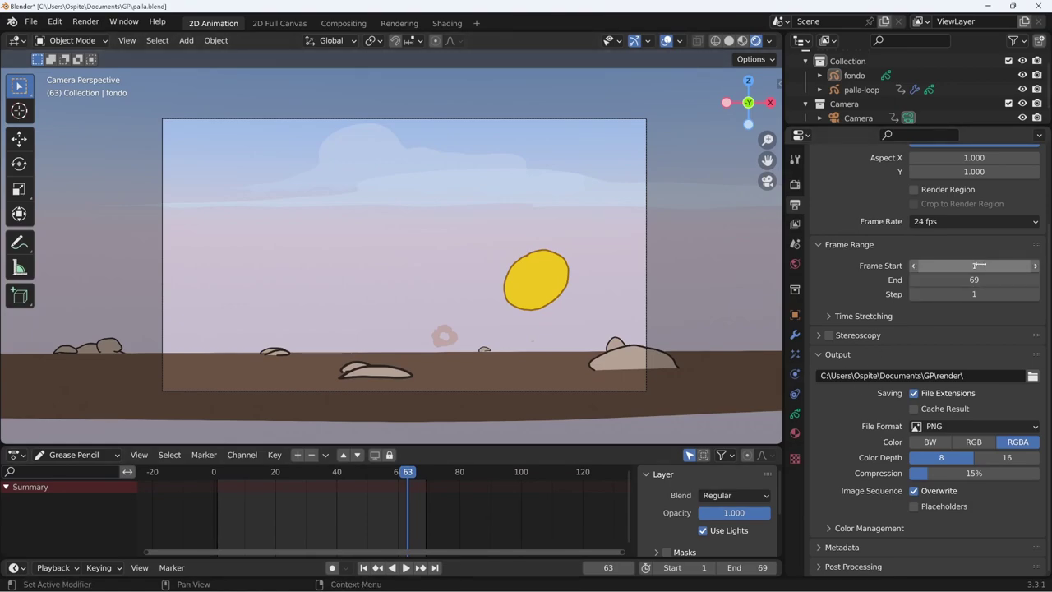
Set the frame range to start at 10 and end at 20
left_click(975, 265)
type("10")
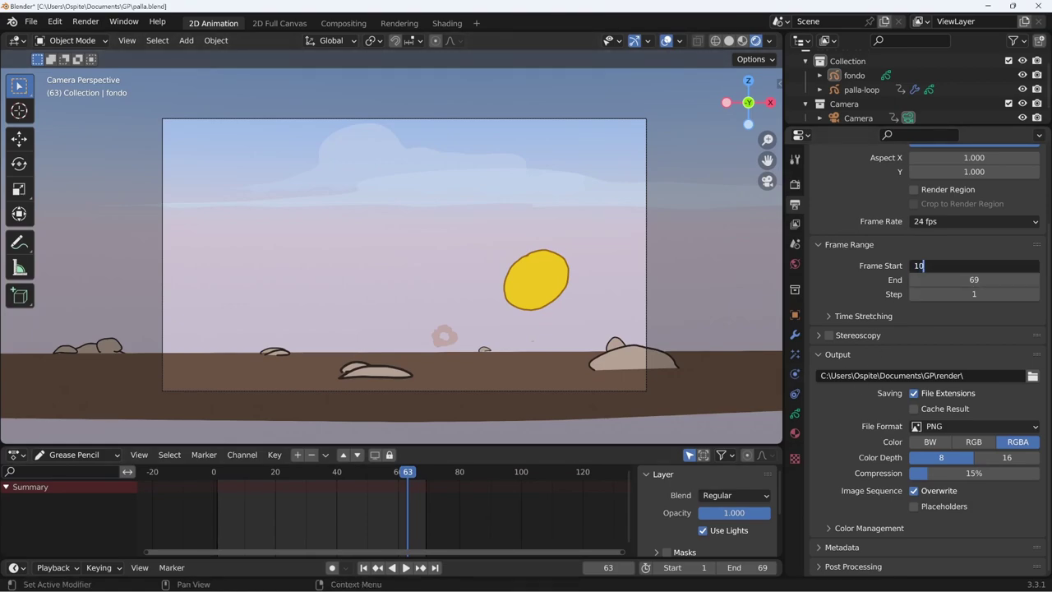
key("Tab")
type("20")
key("Return")
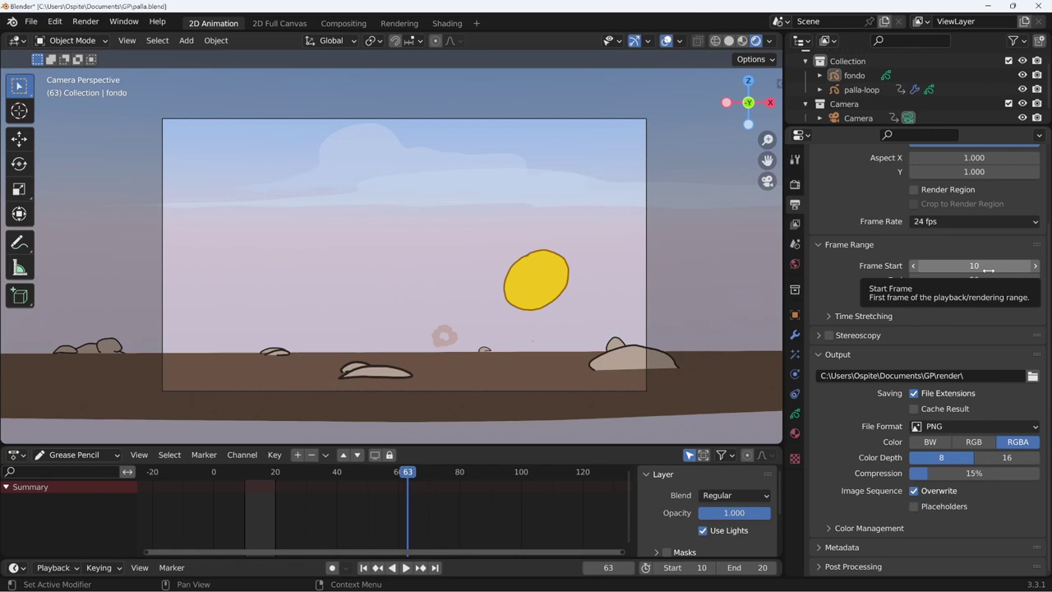
Render only frames 10–20 as an animation and close the render window
key("ctrl")
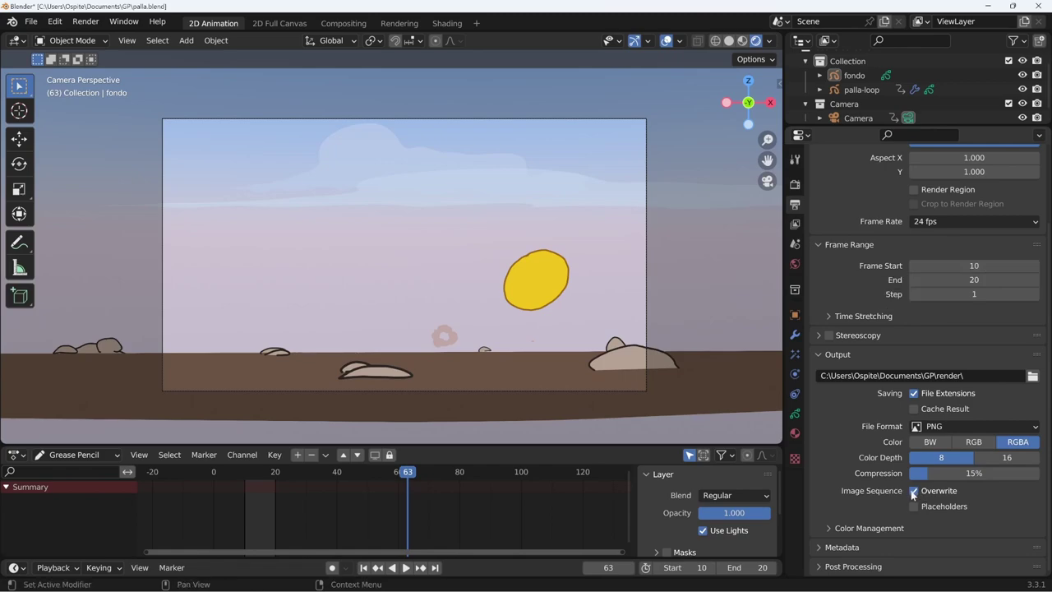
key("ctrl+F12")
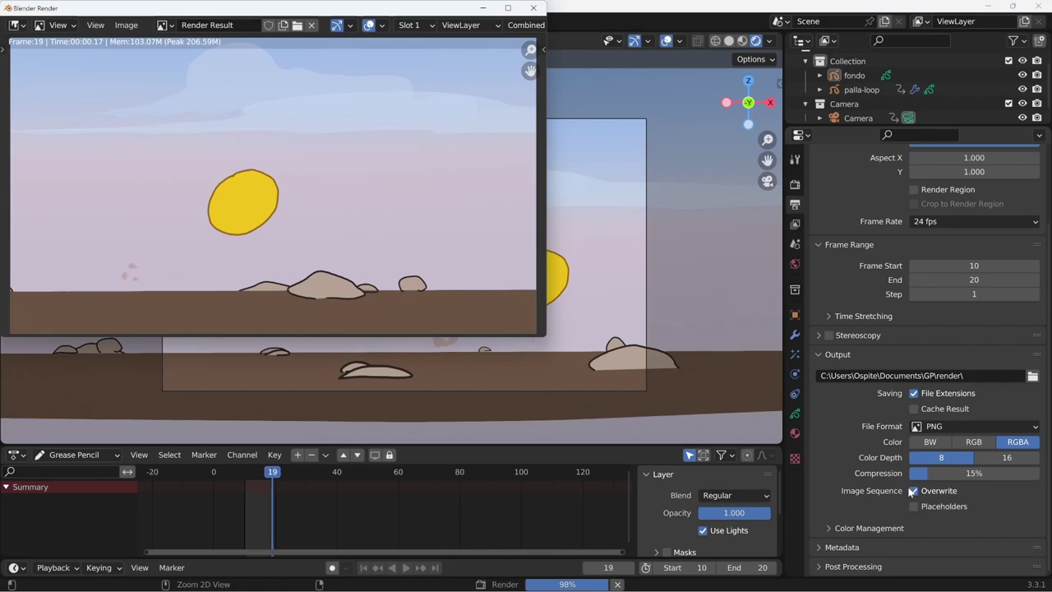
left_click(534, 7)
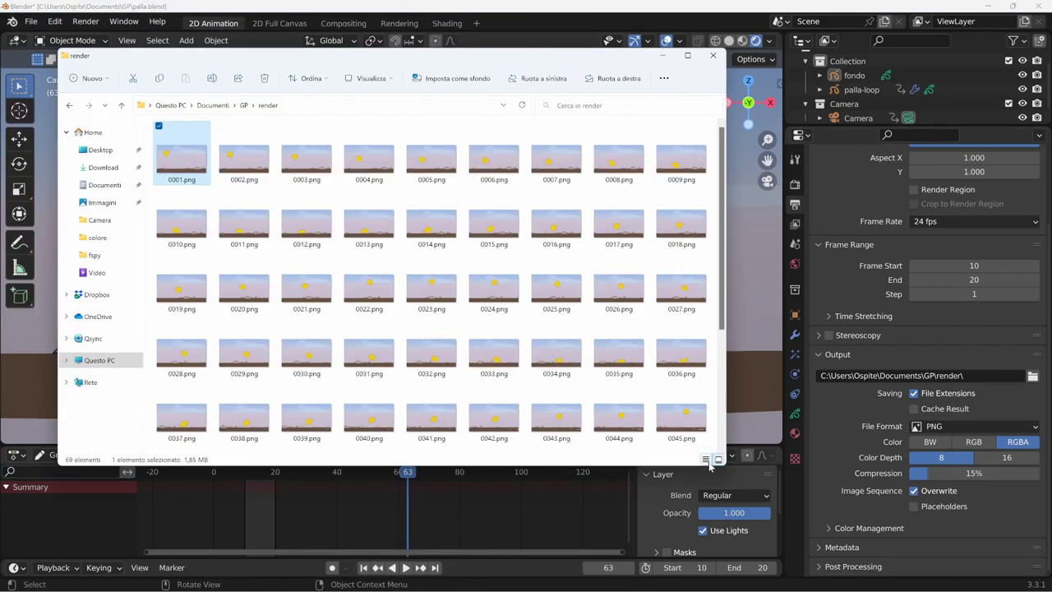
List the render folder in Details view, select 0010.png–0020.png, then begin resetting Frame Start
left_click(706, 459)
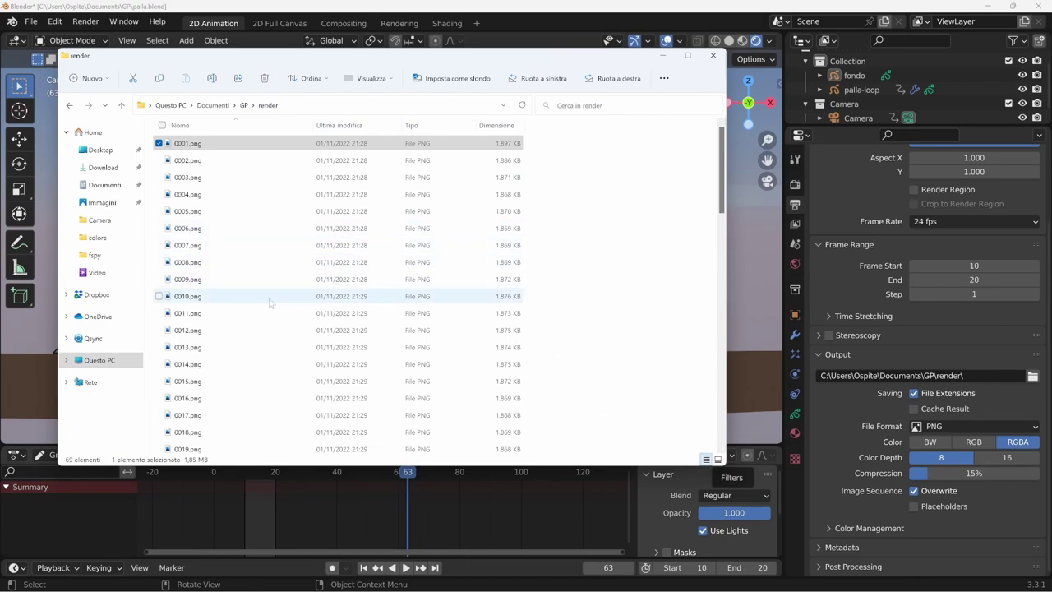
left_click(357, 299)
scroll(350, 440, "down", 1)
left_click(352, 431, "shift")
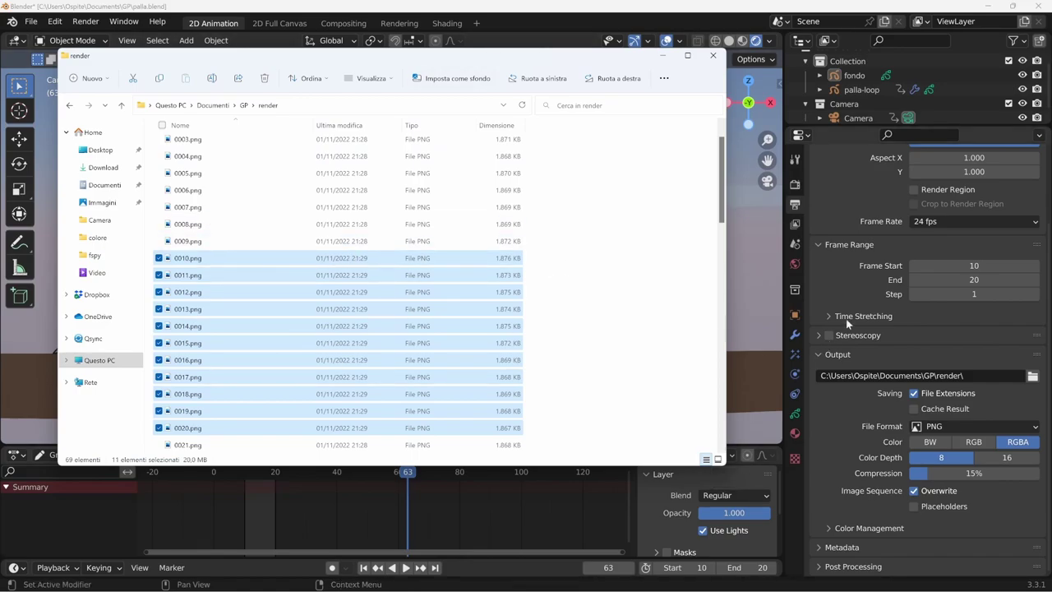
double_click(974, 266)
type("1")
Restore the frame range to 1–69
key("Tab")
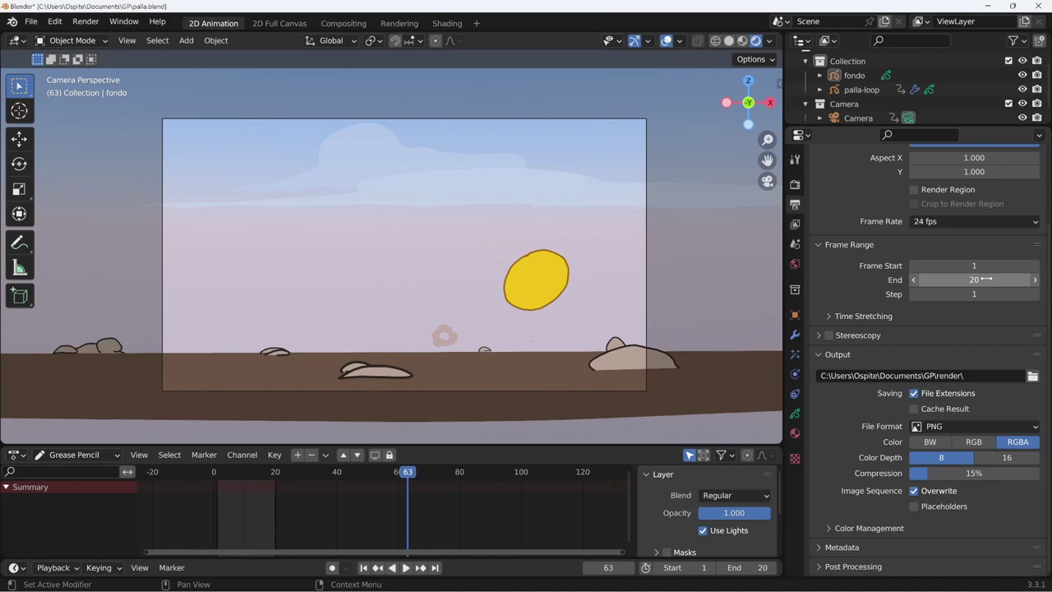
type("6")
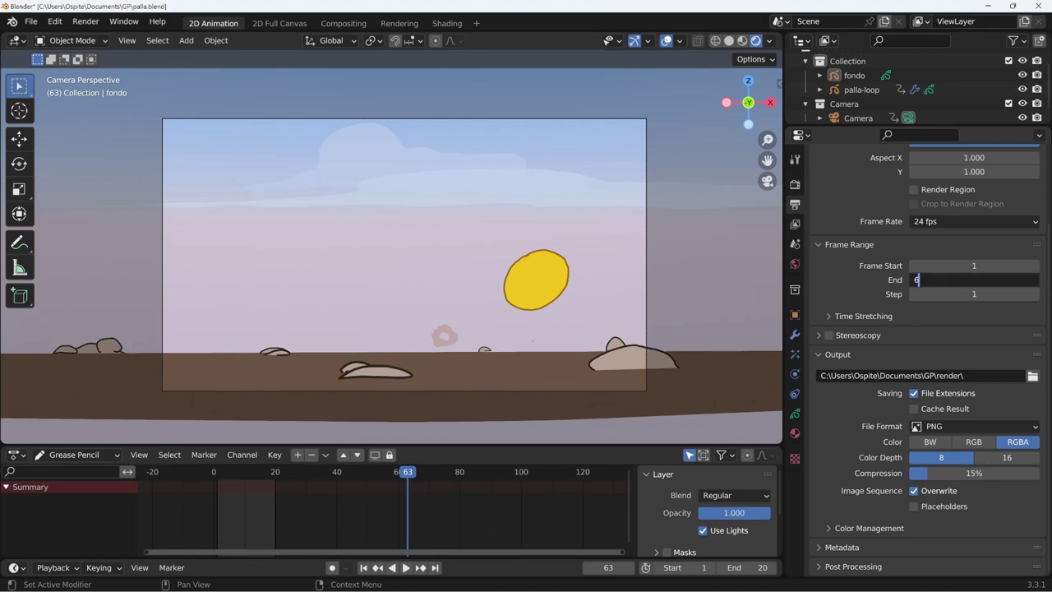
type("9")
key("Return")
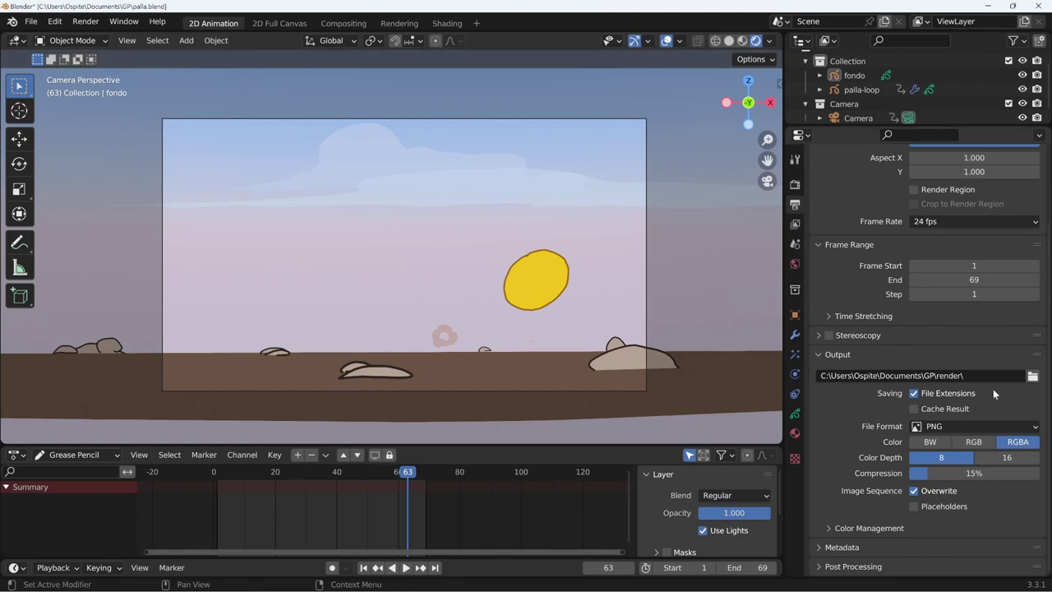
Switch the output format to FFmpeg video with an MPEG-4 container
left_click(983, 426)
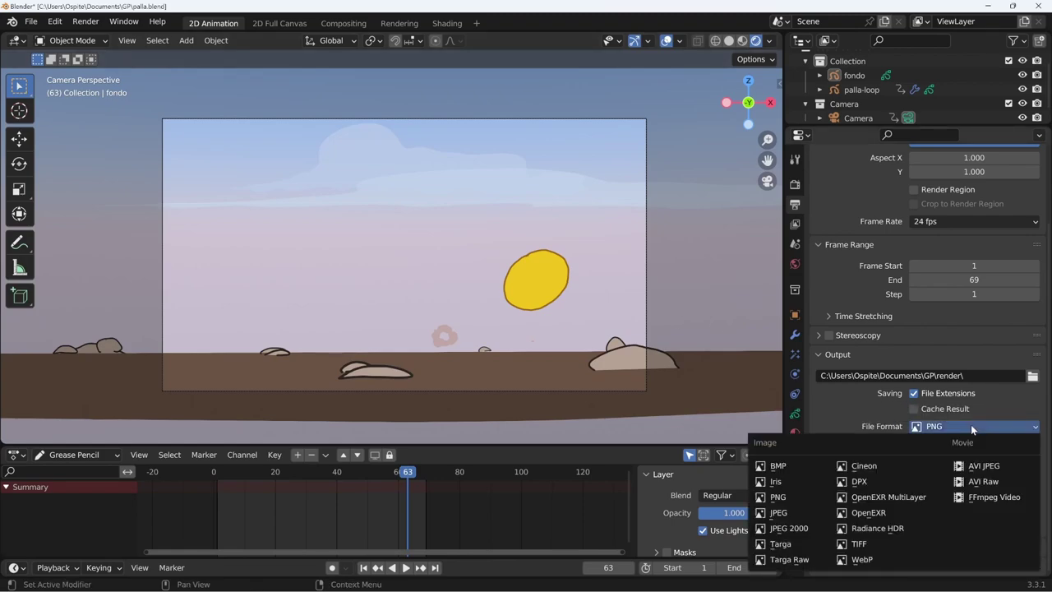
left_click(992, 498)
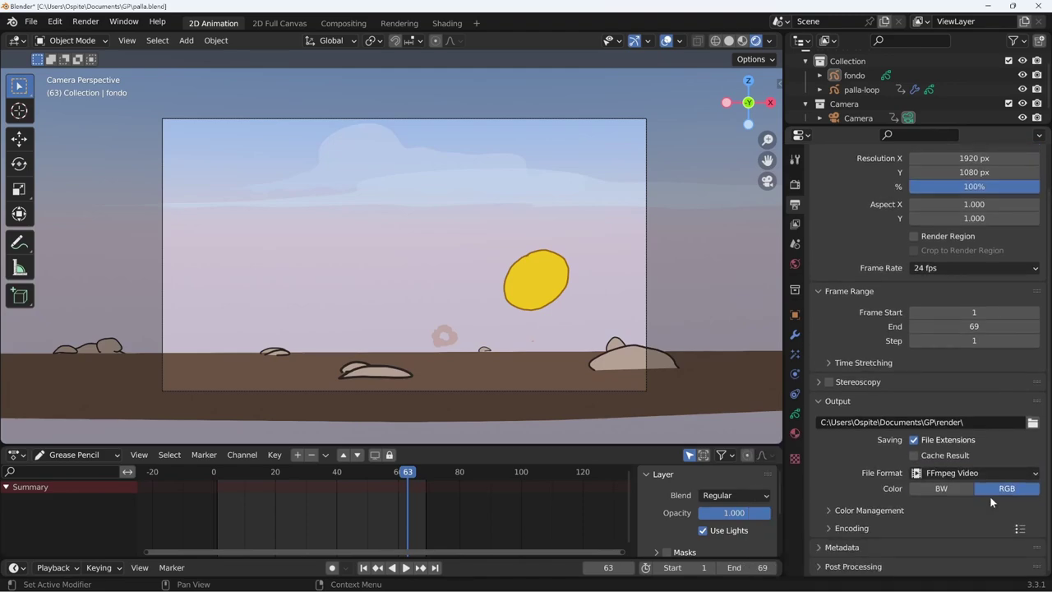
left_click(855, 528)
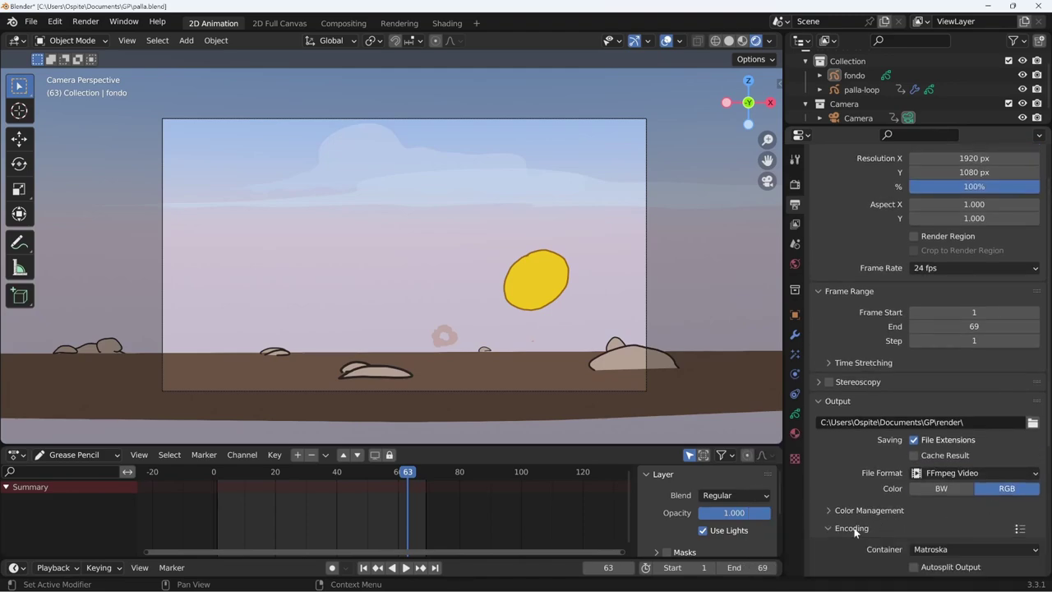
scroll(853, 526, "down", 2)
scroll(854, 531, "down", 2)
scroll(855, 533, "down", 1)
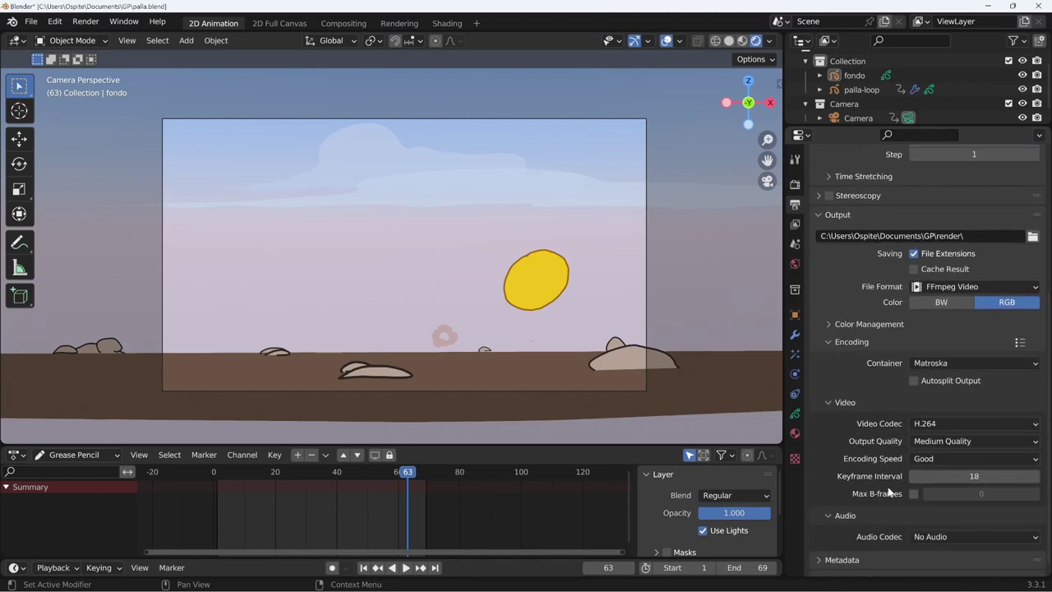
left_click(936, 365)
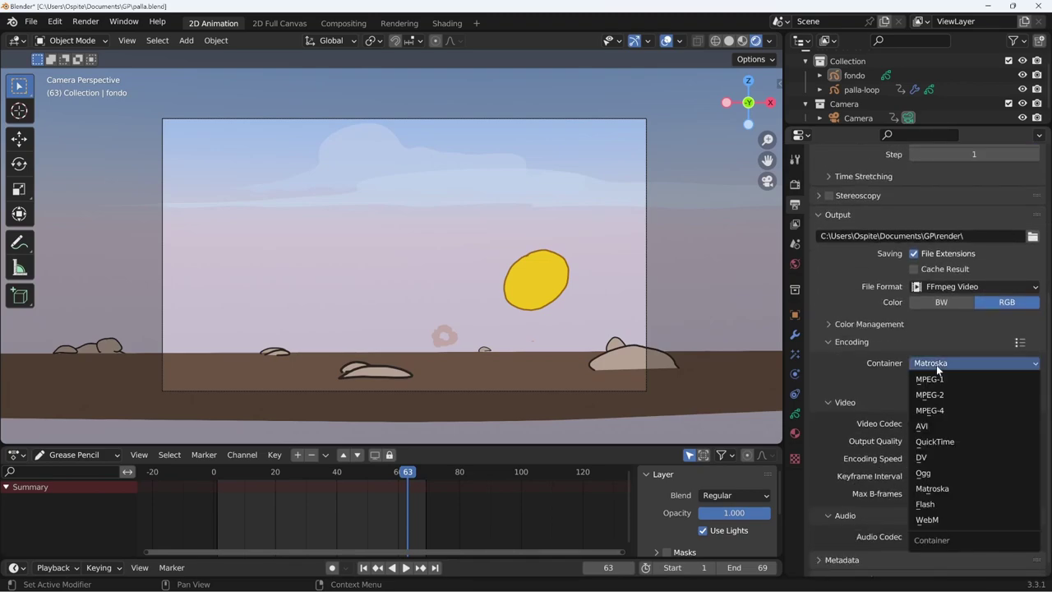
left_click(939, 411)
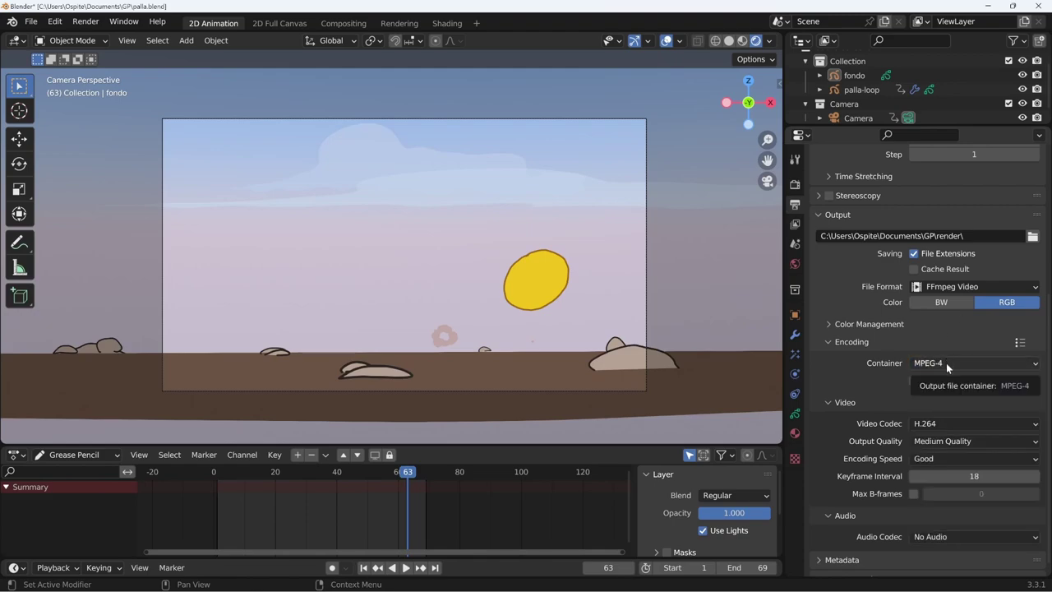
Set the video Output Quality to High Quality and render the full animation
left_click(943, 441)
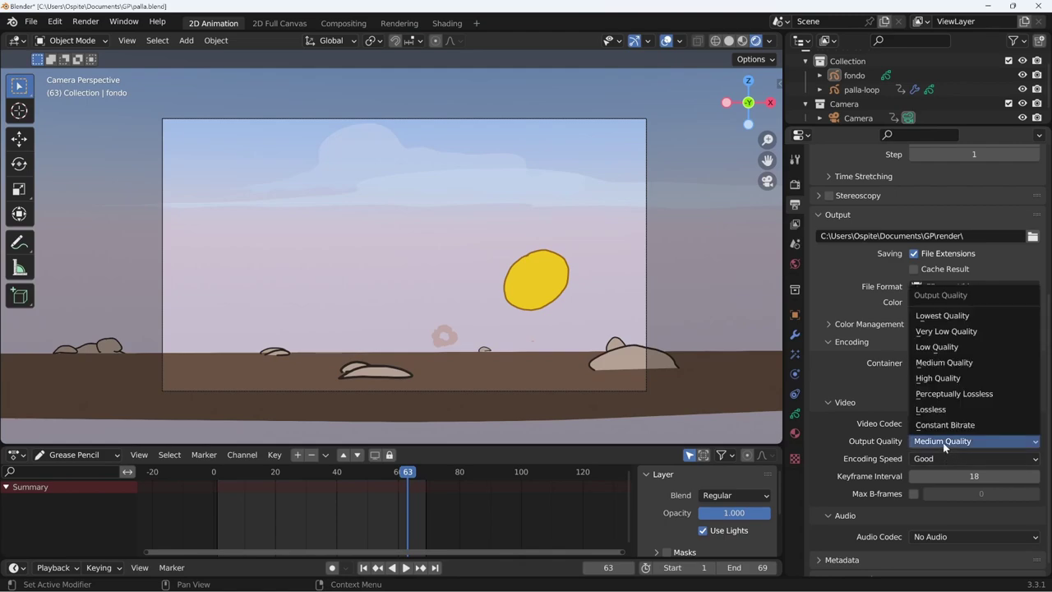
left_click(946, 379)
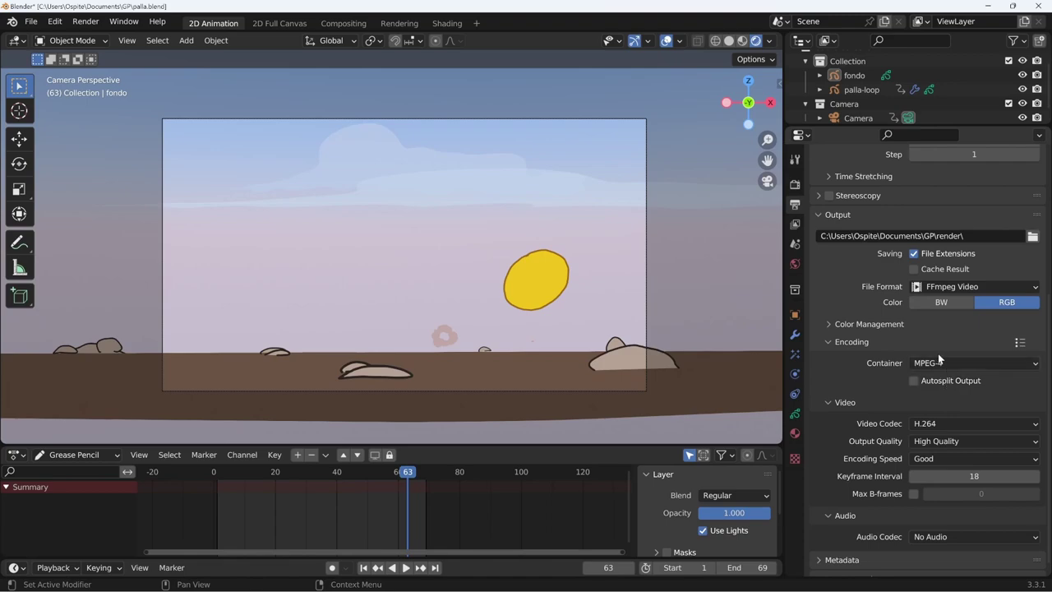
key("ctrl+F12")
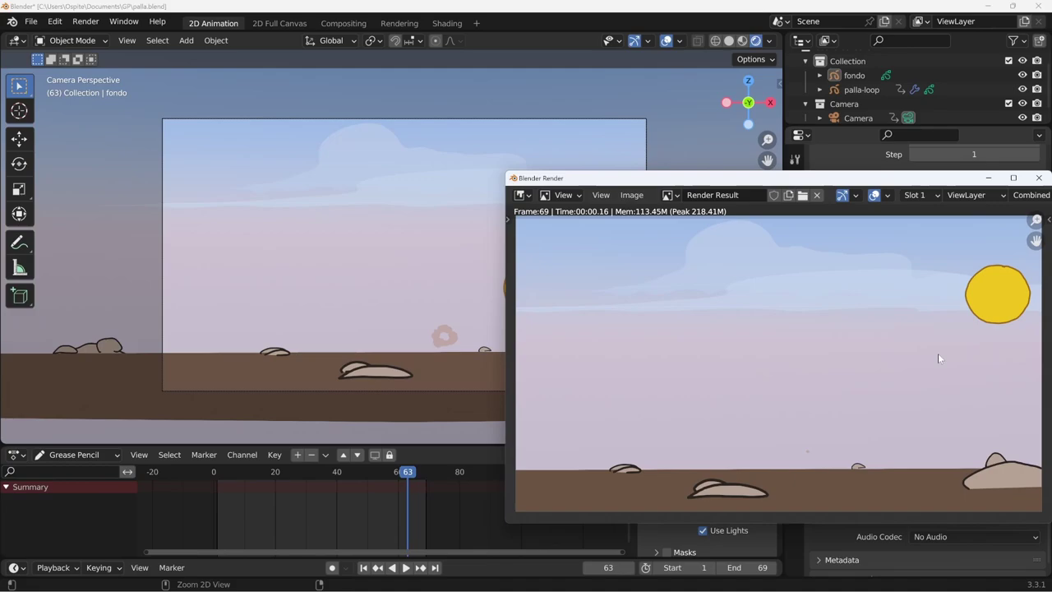
Play 0001-0069.mp4 from the render folder in Media Player, then close the player and folder
left_click(1039, 177)
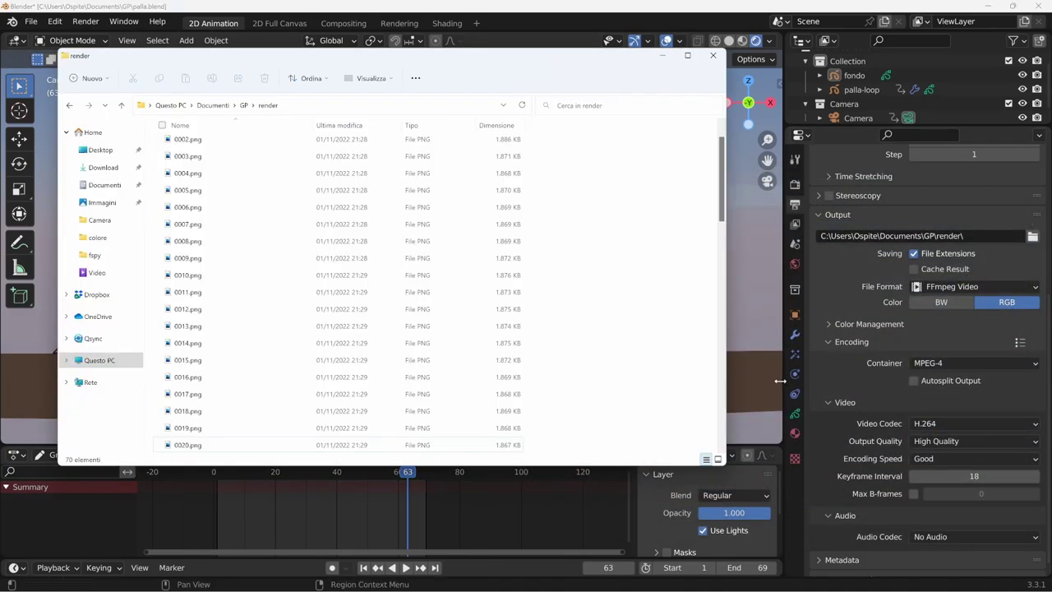
scroll(719, 209, "down", 1)
scroll(720, 209, "up", 2)
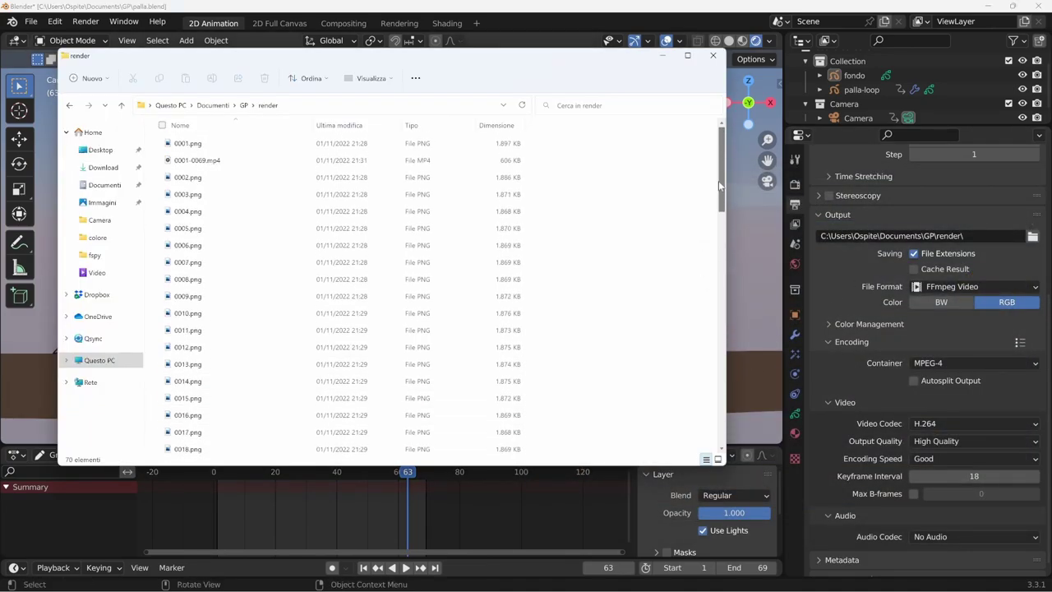
left_click(209, 163)
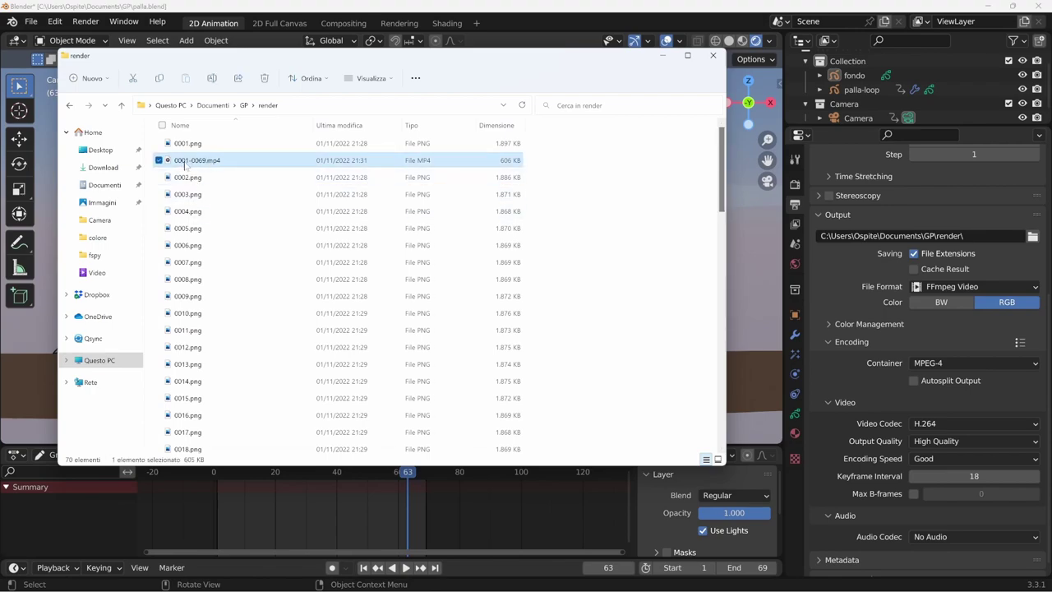
mouse_move(194, 161)
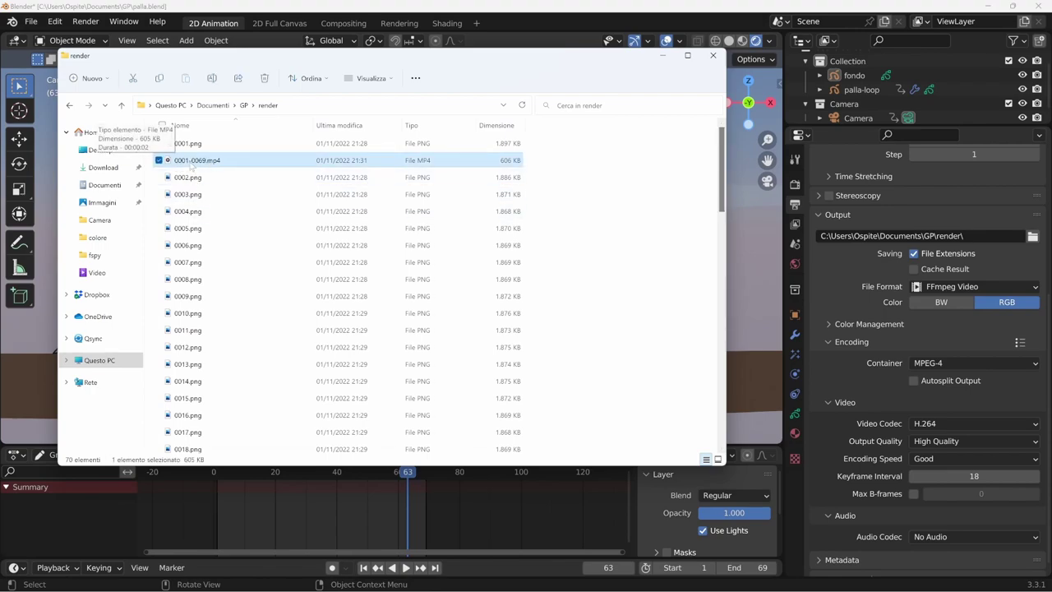
double_click(205, 166)
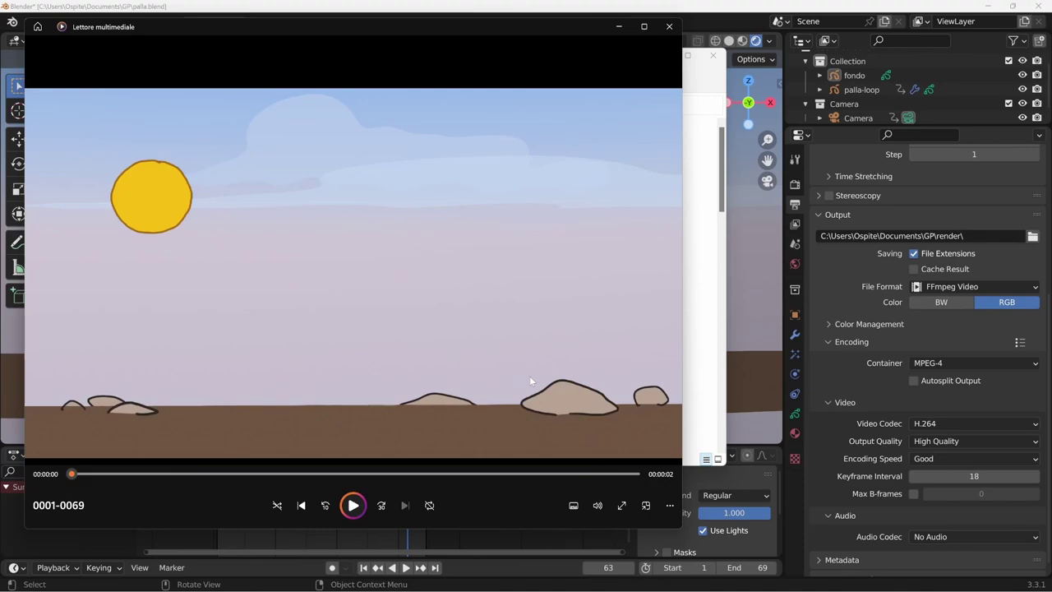
key("space")
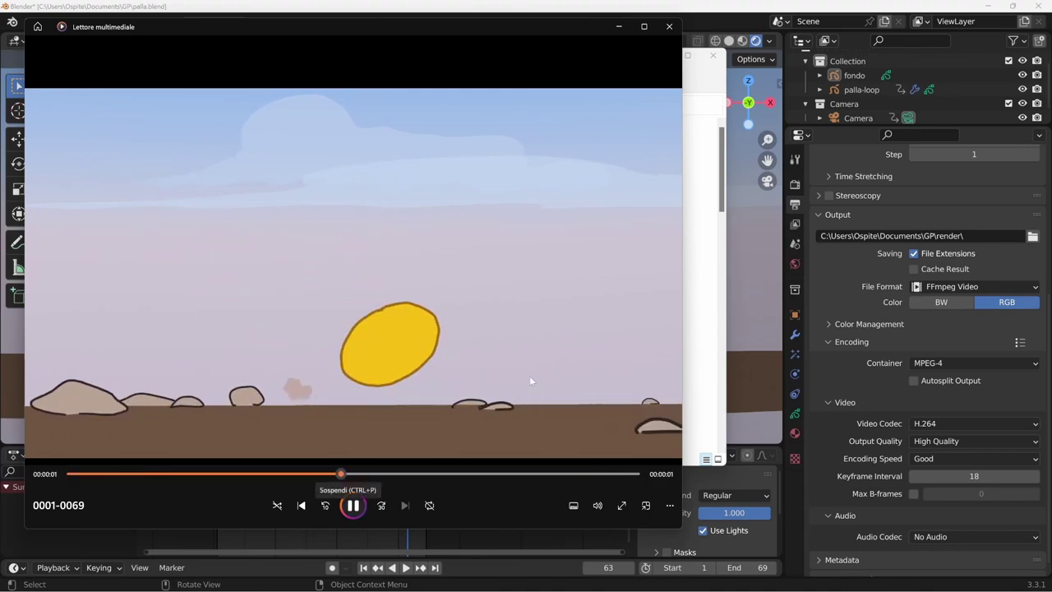
left_click(669, 27)
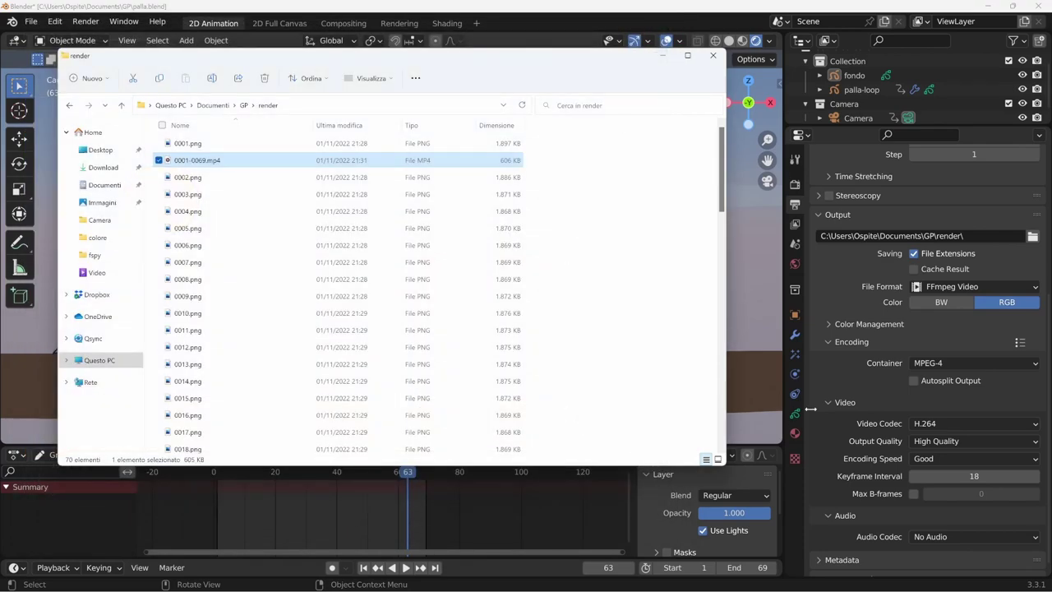
left_click(712, 55)
scroll(963, 370, "up", 5)
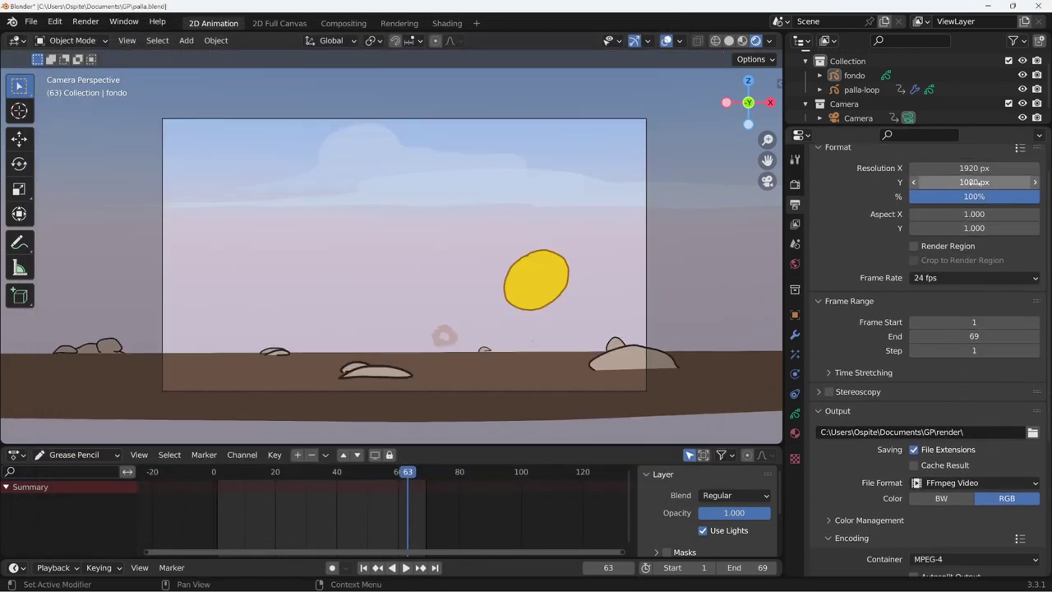
Set the output Resolution % to 50
scroll(1028, 159, "up", 2)
left_click(1020, 177)
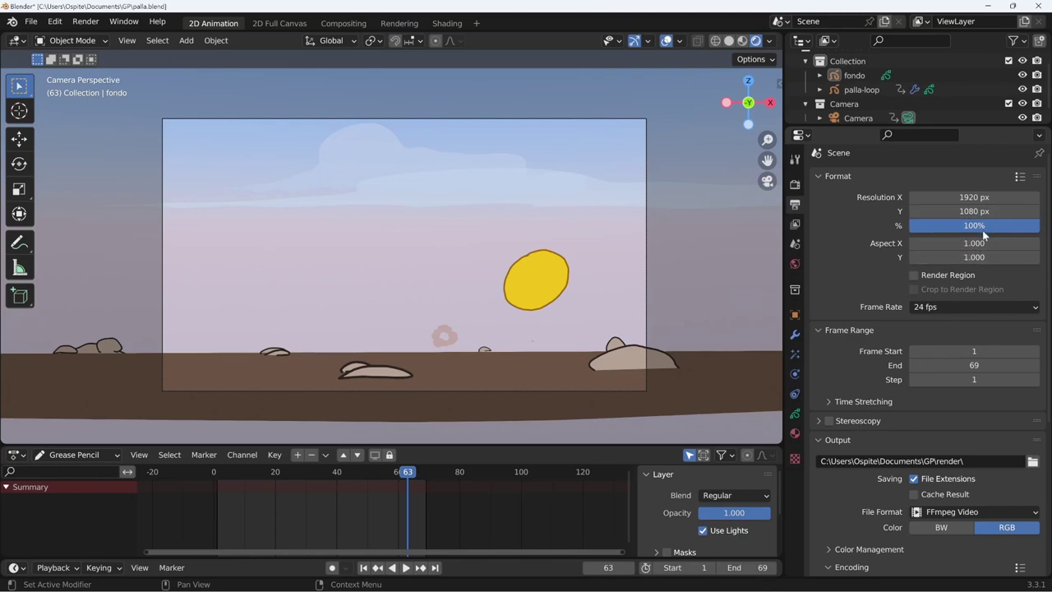
left_click(983, 225)
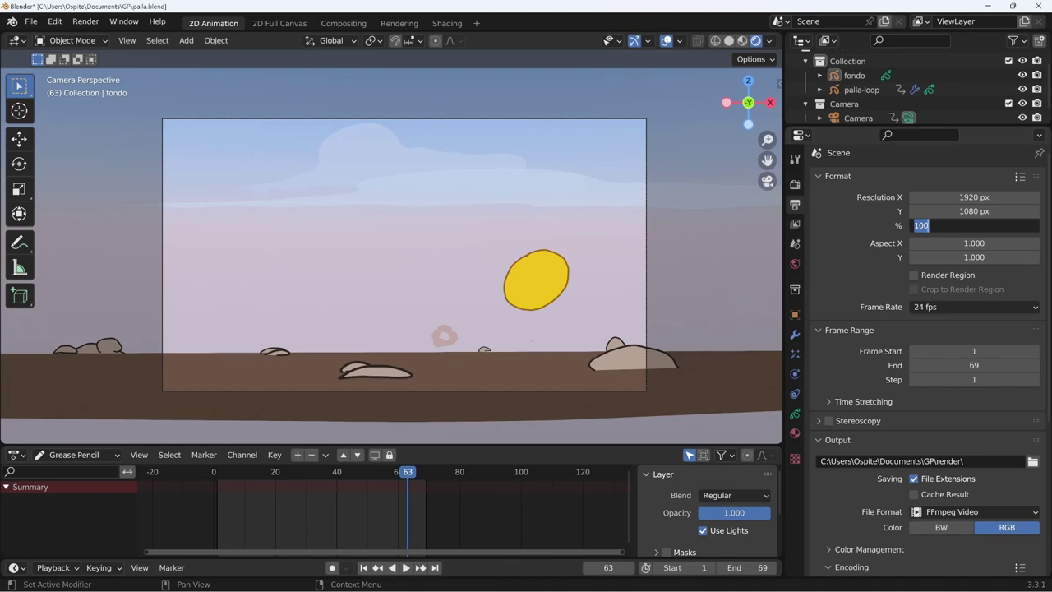
type("50")
key("Return")
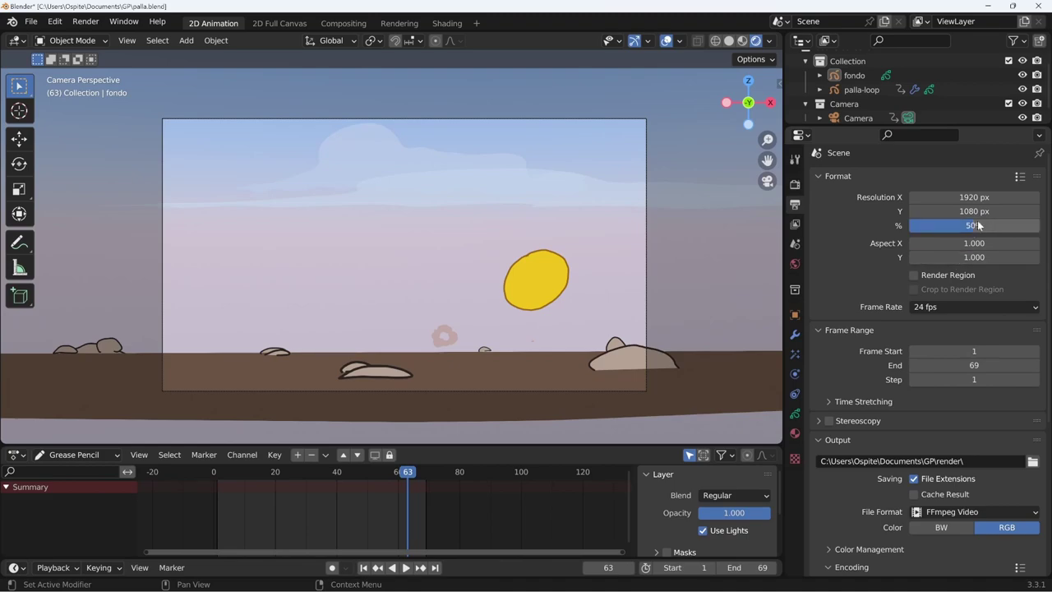
Re-render the animation at half resolution with Ctrl+F12, then return to the render folder
key("ctrl+F12")
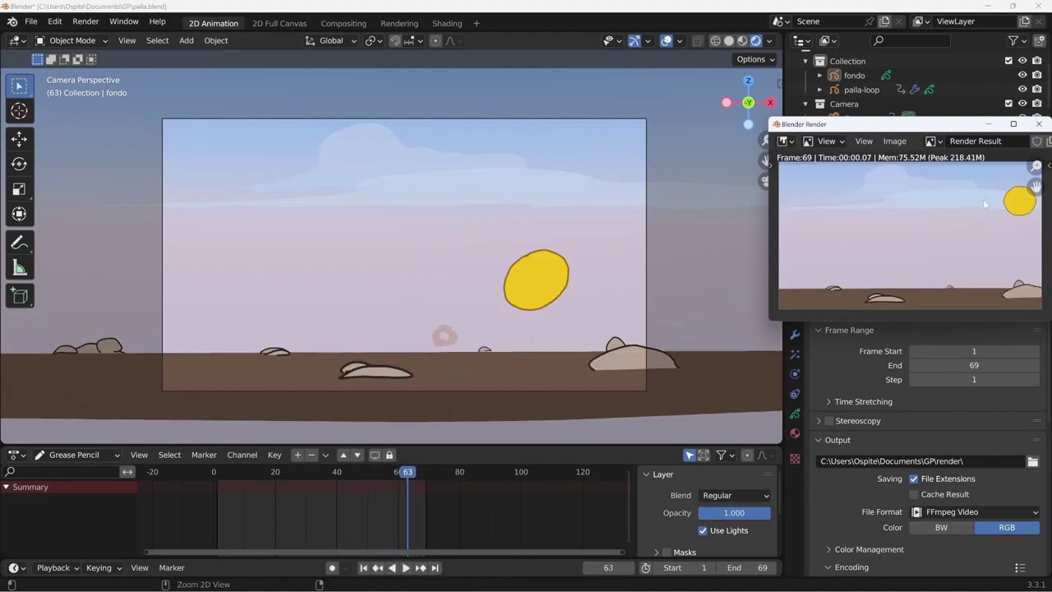
left_click(1041, 128)
key("alt+Tab")
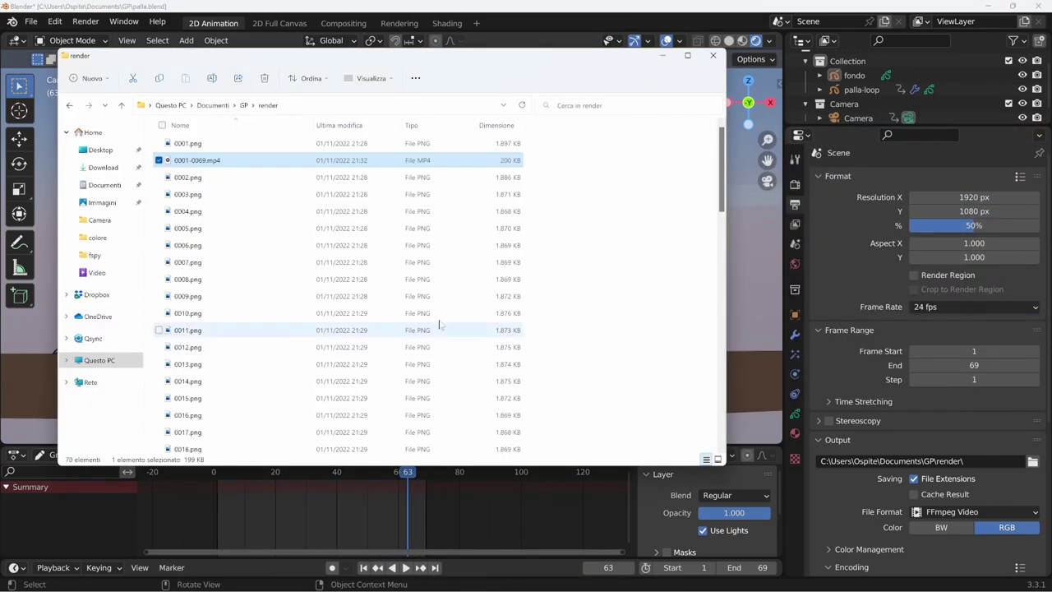
Watch the half-resolution 0001-0069.mp4, then set Blender's Resolution % to 200
double_click(501, 161)
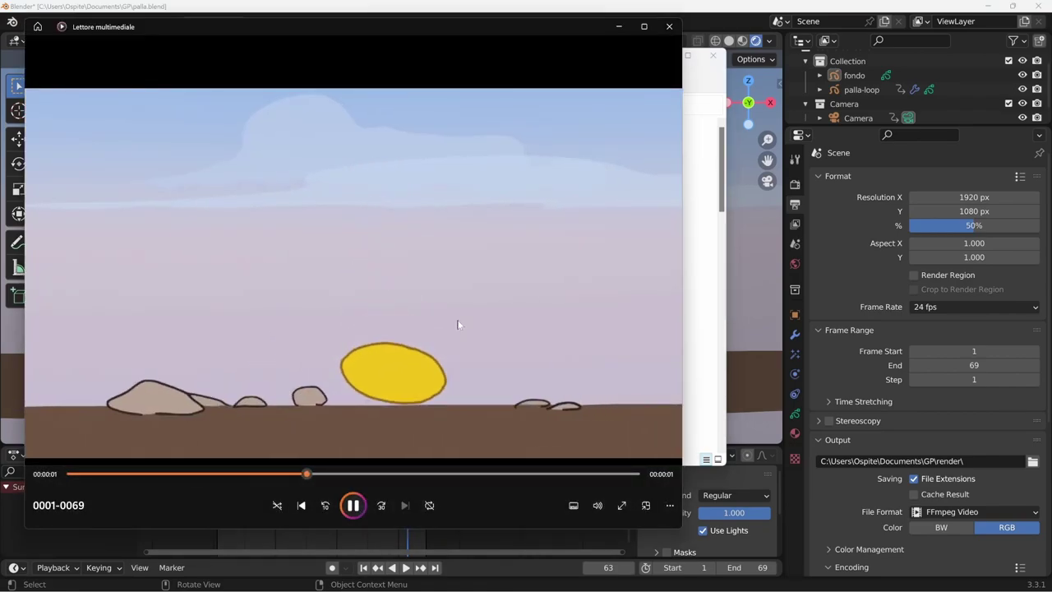
left_click(669, 26)
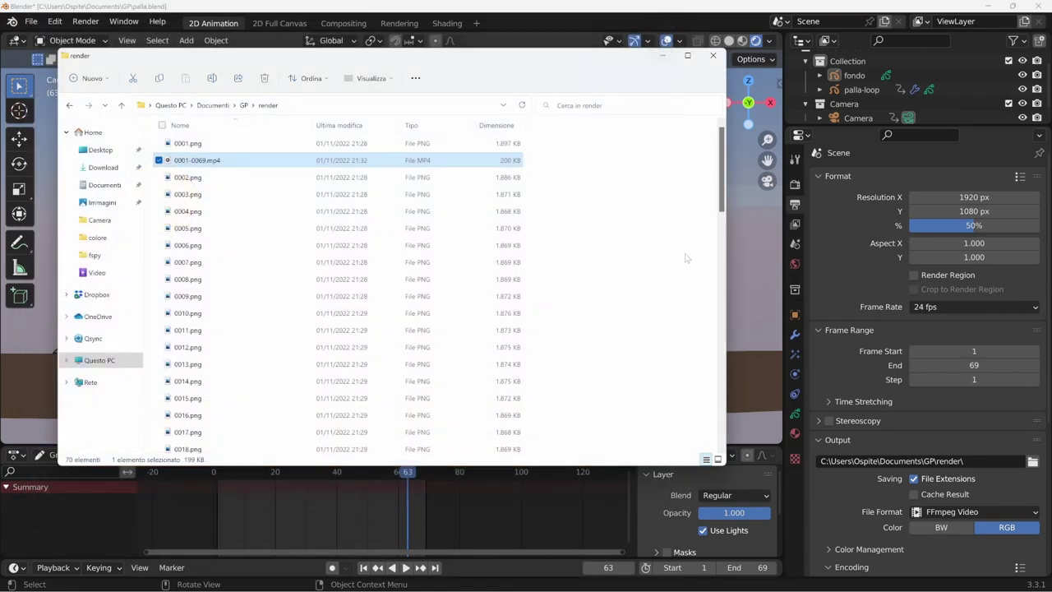
left_click(987, 224)
type("200")
key("Return")
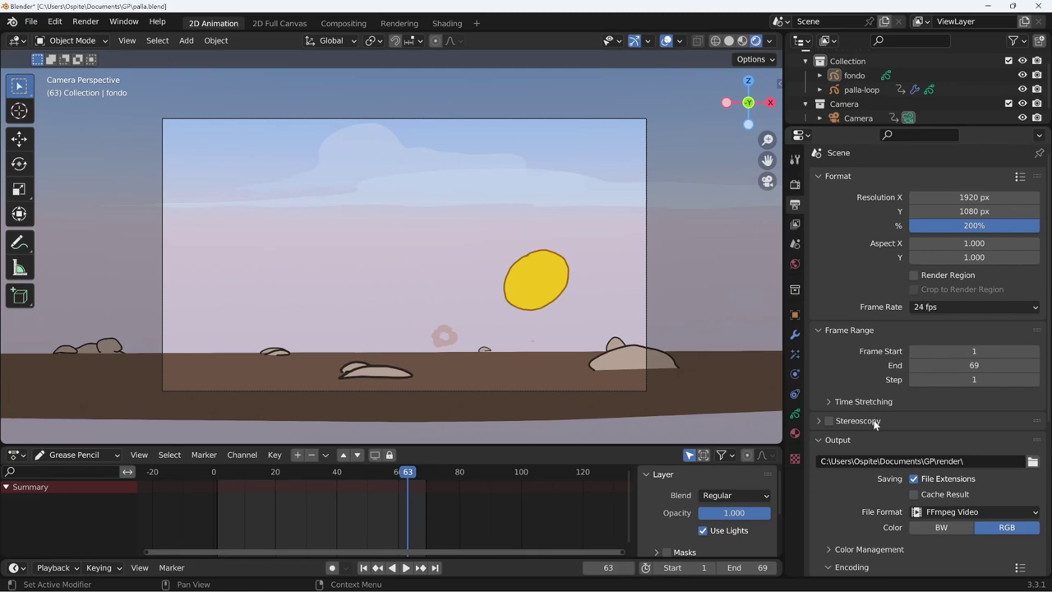
Set render and viewport samples to 2 and render the animation at 200% resolution
left_click(795, 183)
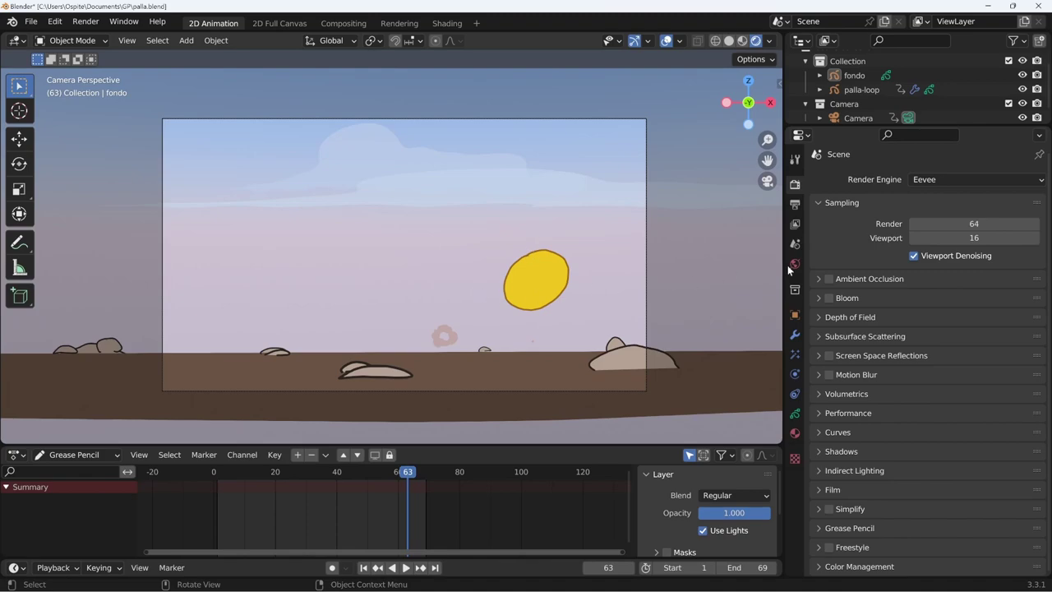
left_click_drag(975, 224, 976, 237)
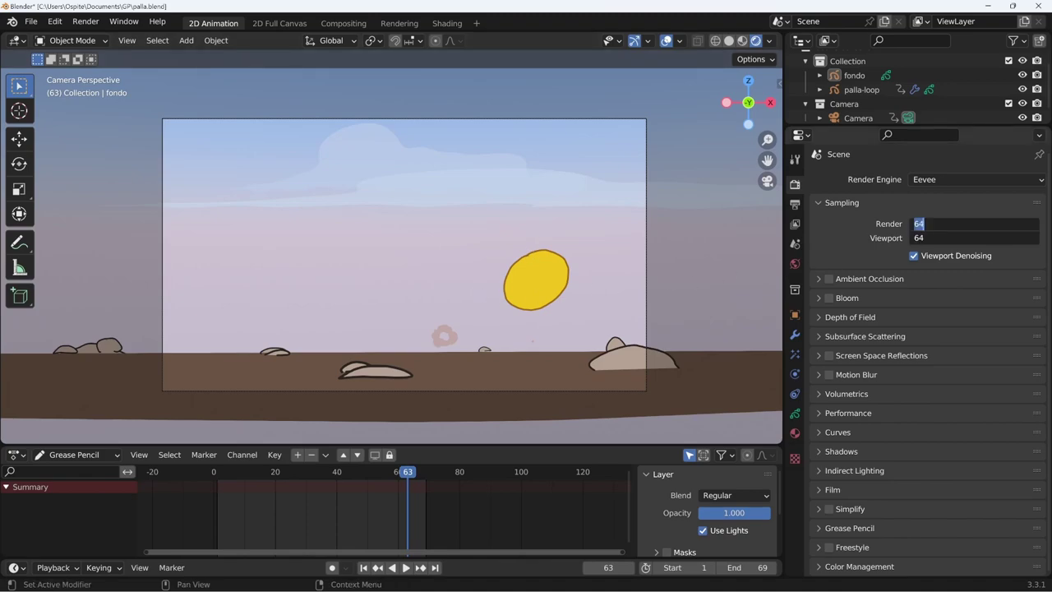
type("2")
key("Return")
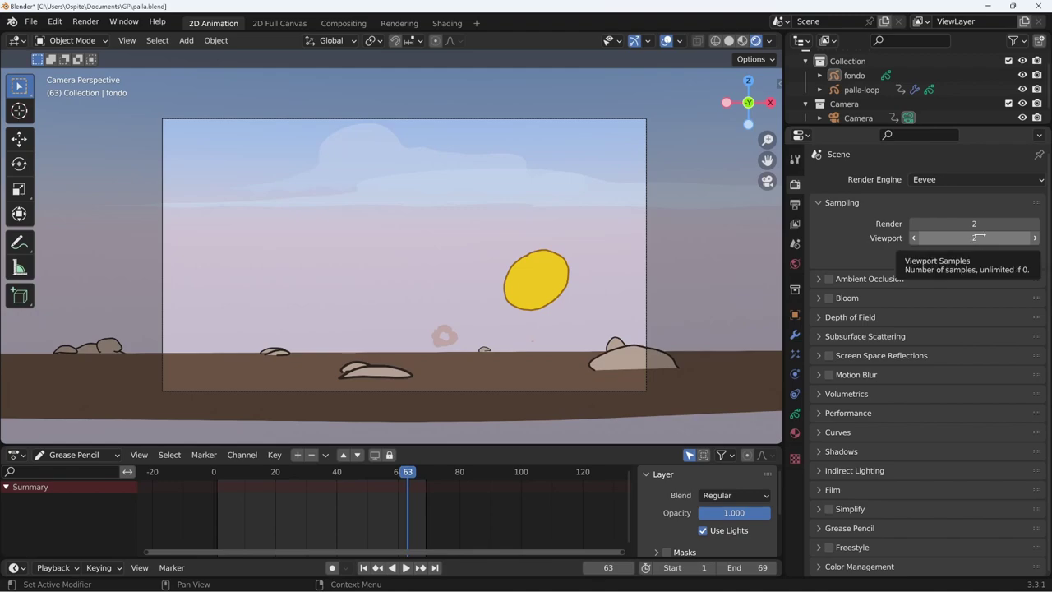
key("ctrl")
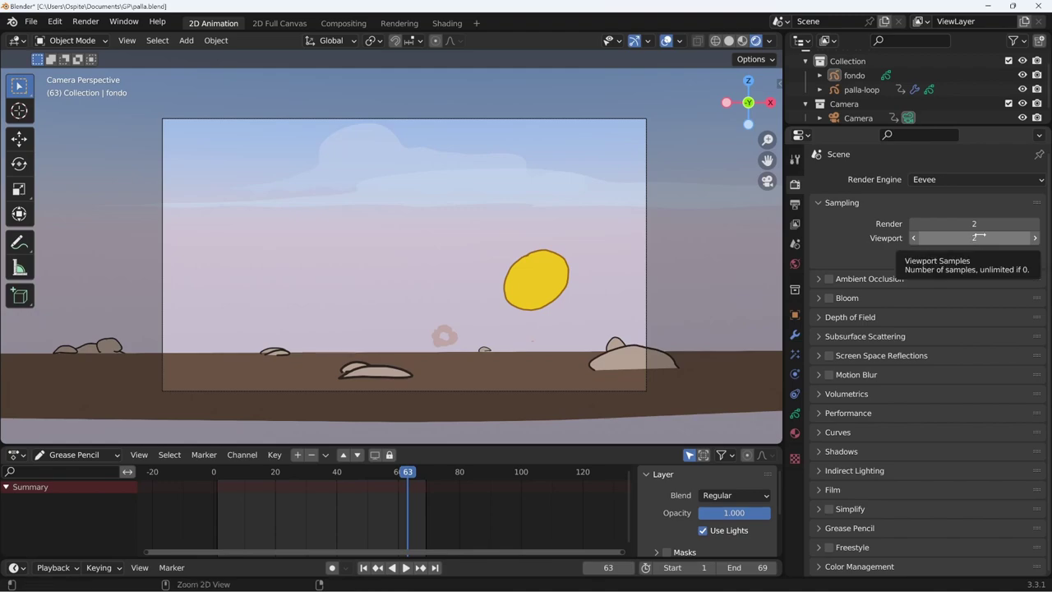
key("ctrl+F12")
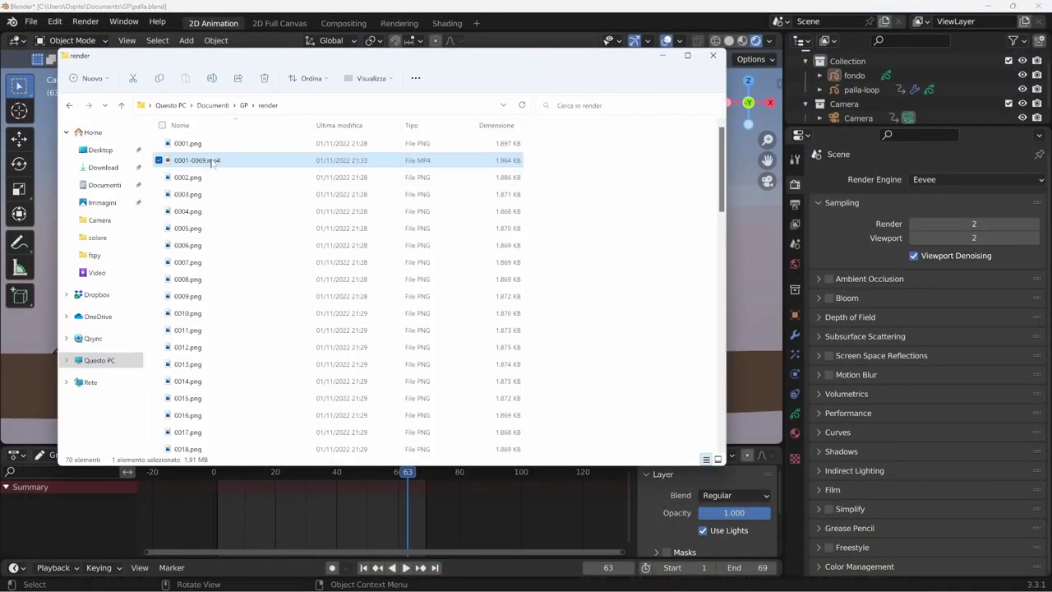
Play the 200% 0001-0069.mp4 and confirm its properties show 3840 × 2160 at 24 fps
double_click(212, 162)
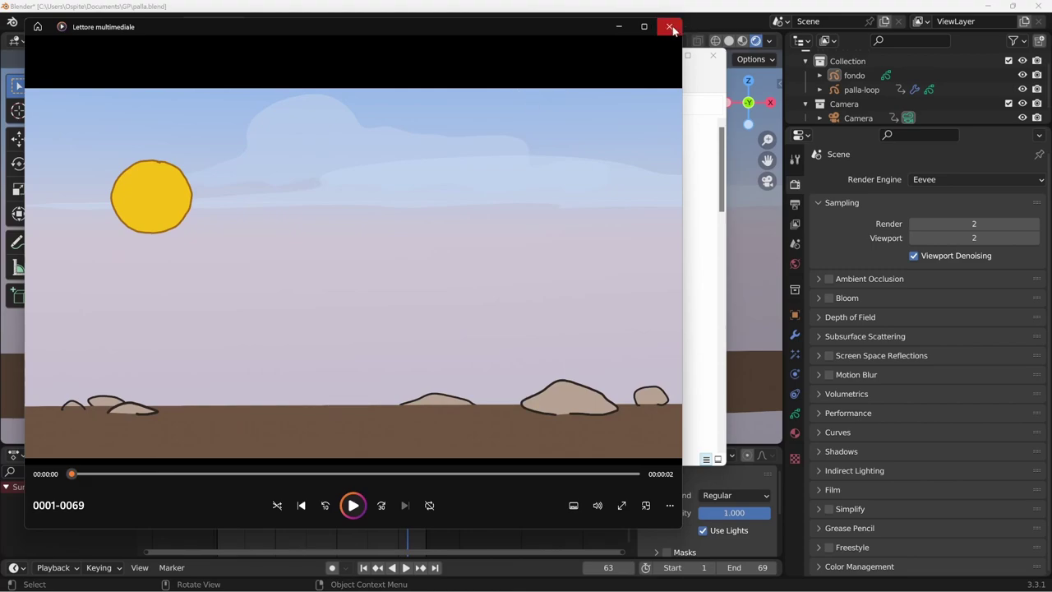
left_click(670, 504)
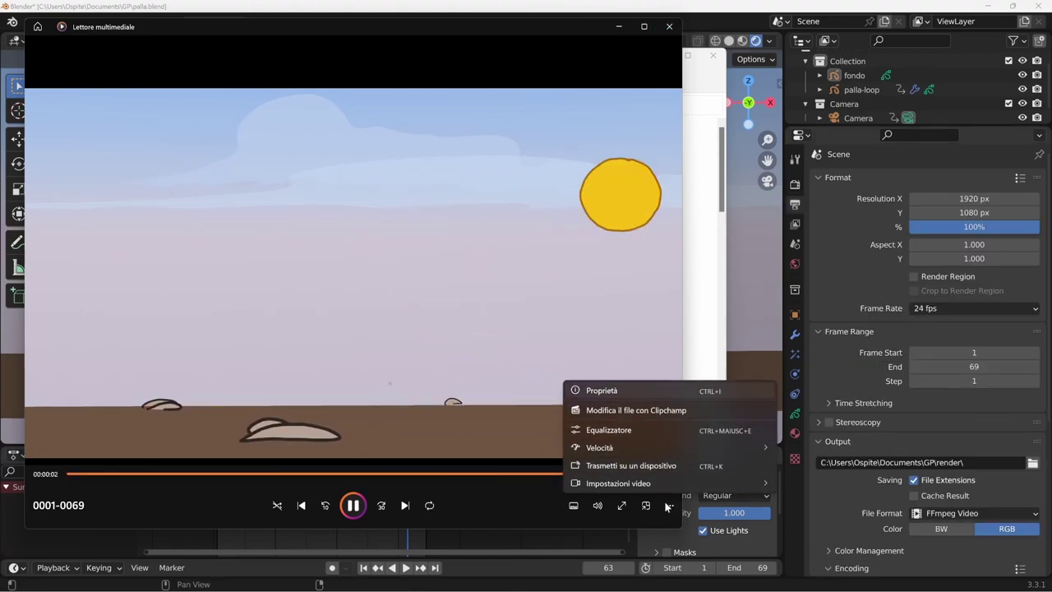
key("ctrl+i")
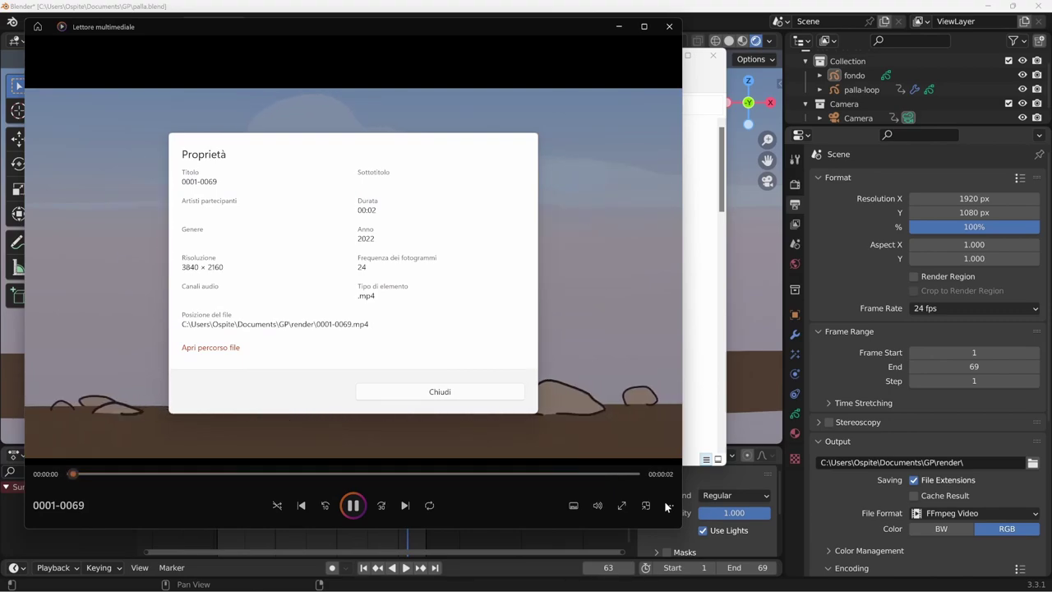
key("Escape")
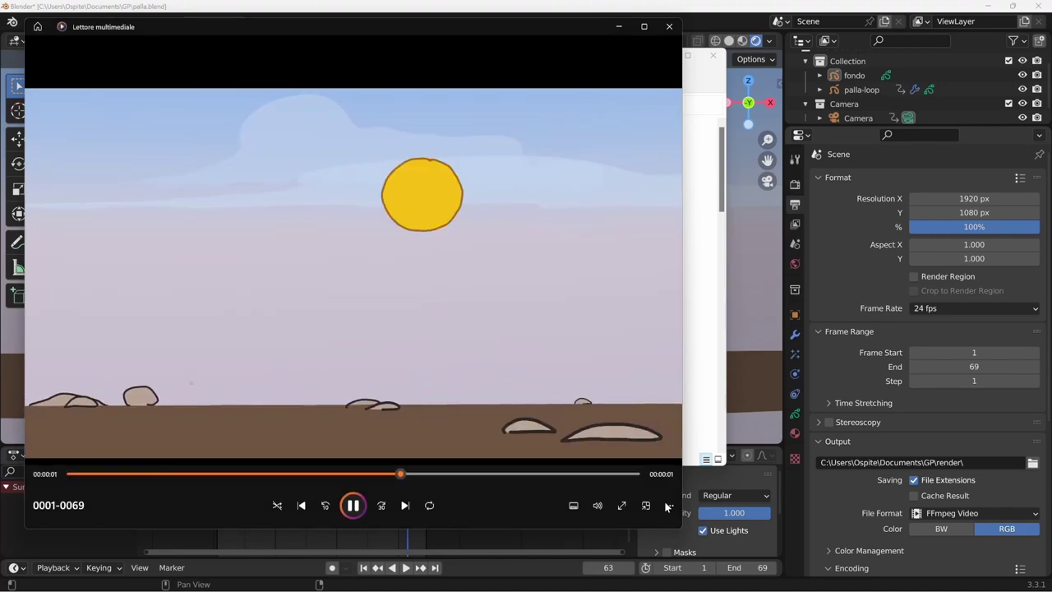